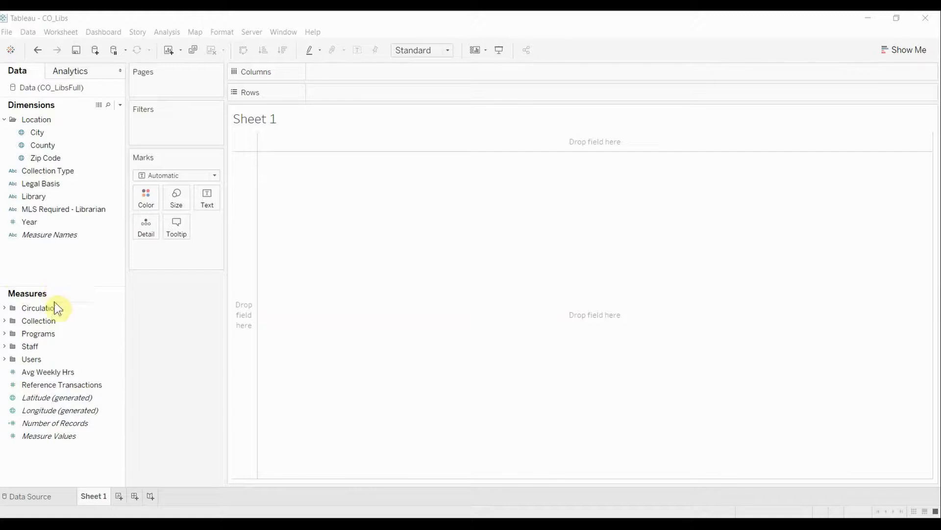
- Place Avg Non-Sup Librarian Salary from the Staff measures on Columns and Total Borrowers from the Users measures on Rows
{"action": "left_click", "coordinate": [6, 359]}
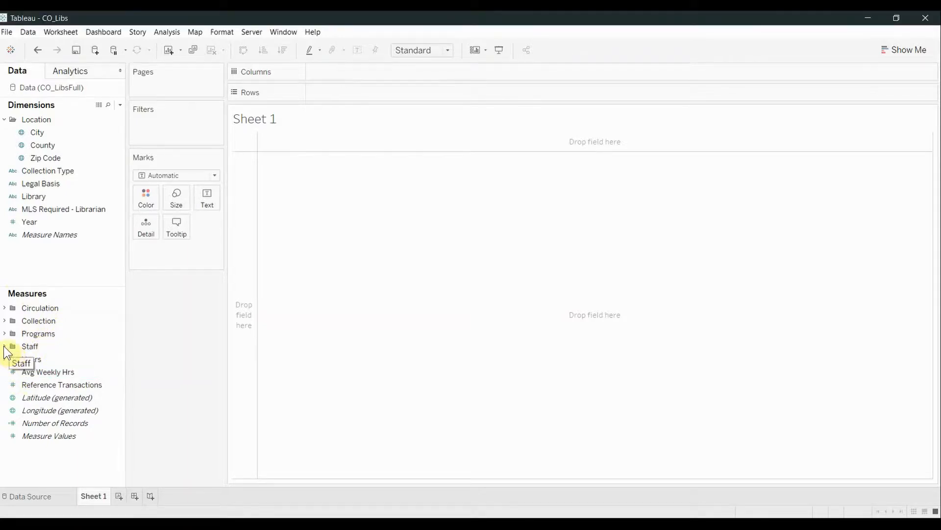
{"action": "left_click", "coordinate": [4, 346]}
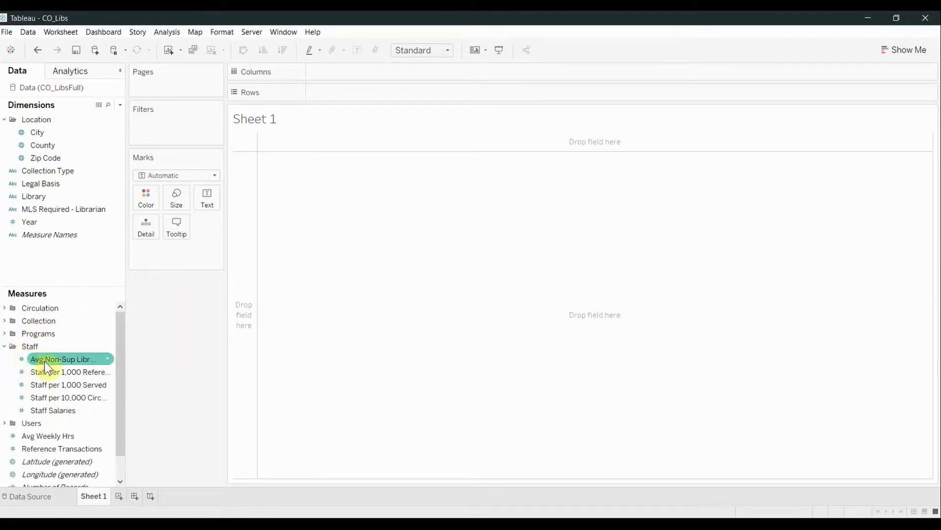
{"action": "left_click_drag", "start_coordinate": [45, 367], "coordinate": [348, 78]}
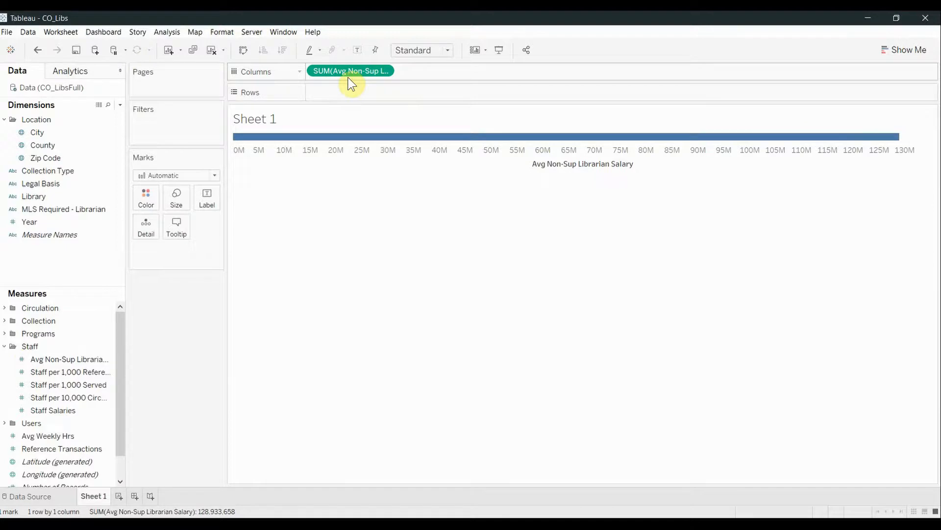
{"action": "left_click", "coordinate": [4, 347]}
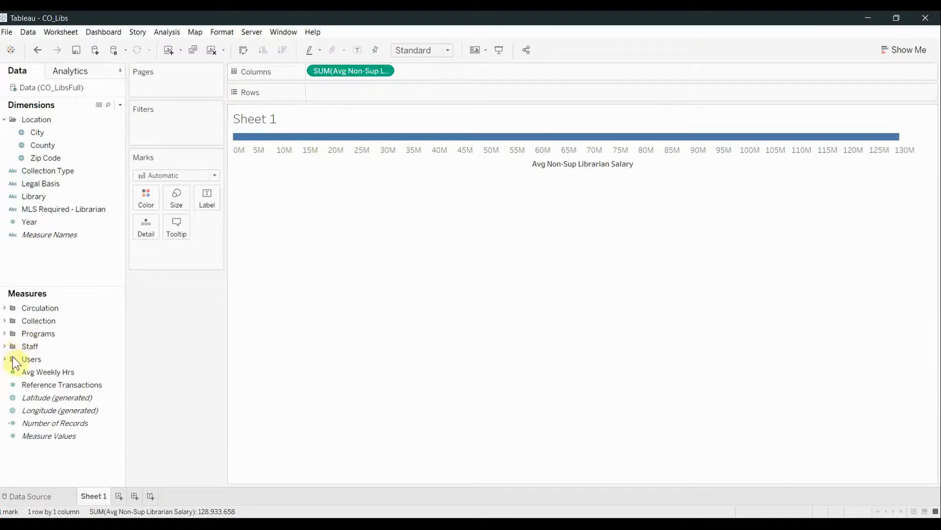
{"action": "left_click", "coordinate": [5, 360]}
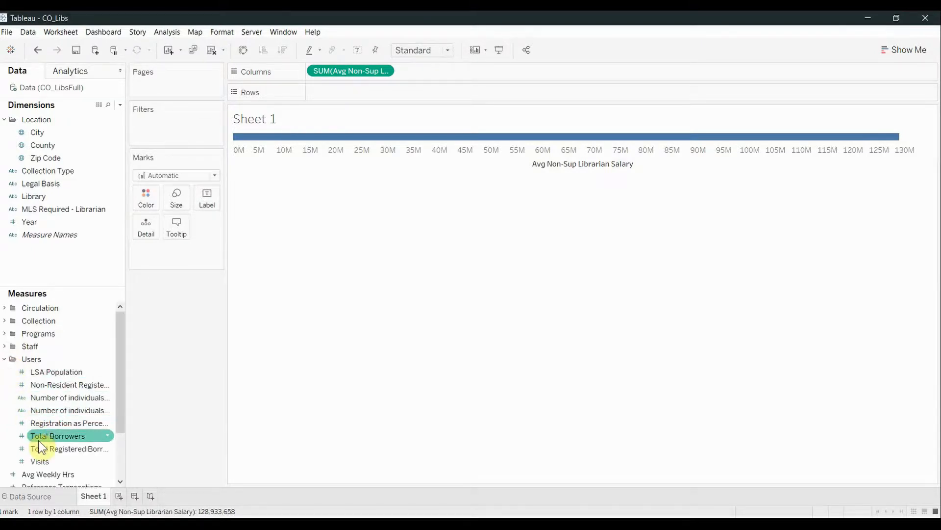
{"action": "left_click_drag", "start_coordinate": [38, 440], "coordinate": [359, 92]}
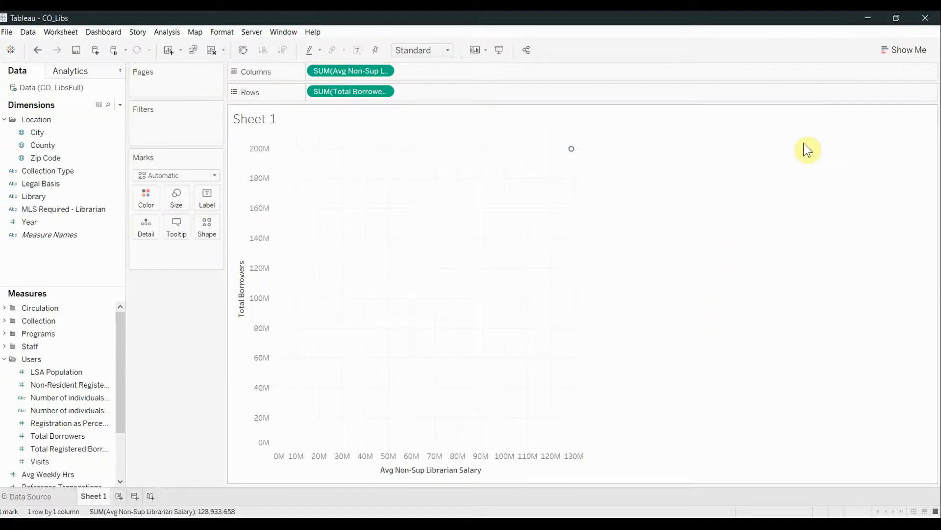
- Apply the recommended scatter plot, and return Total Borrowers to Rows and Avg Non-Sup Librarian Salary to Columns
{"action": "left_click", "coordinate": [902, 51]}
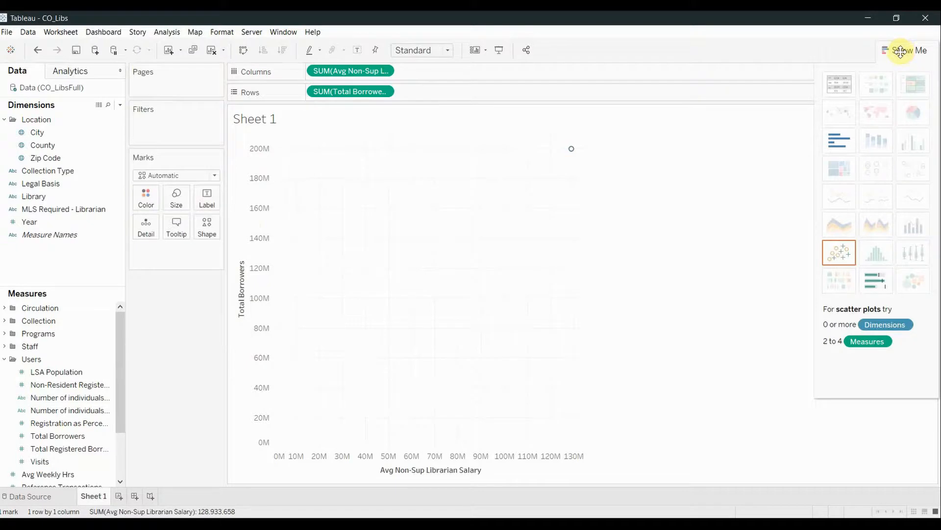
{"action": "left_click", "coordinate": [842, 252]}
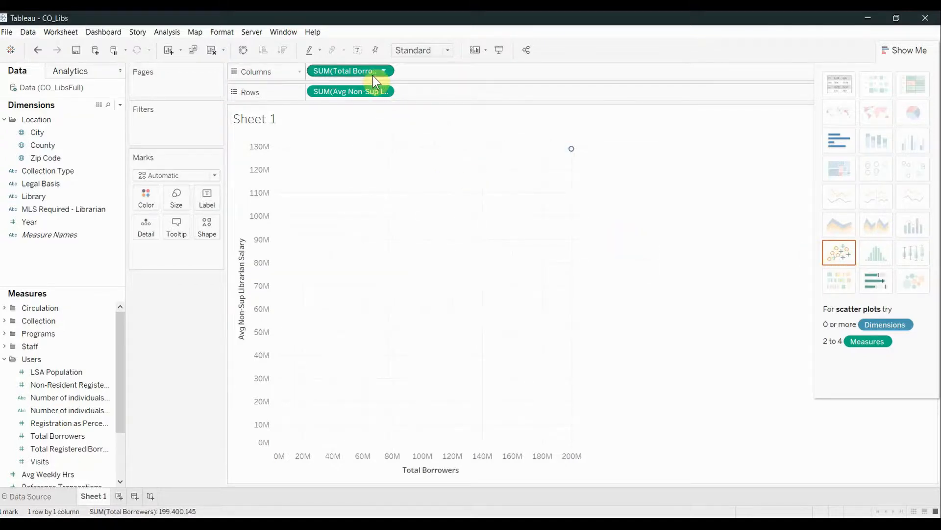
{"action": "left_click_drag", "start_coordinate": [378, 71], "coordinate": [458, 93]}
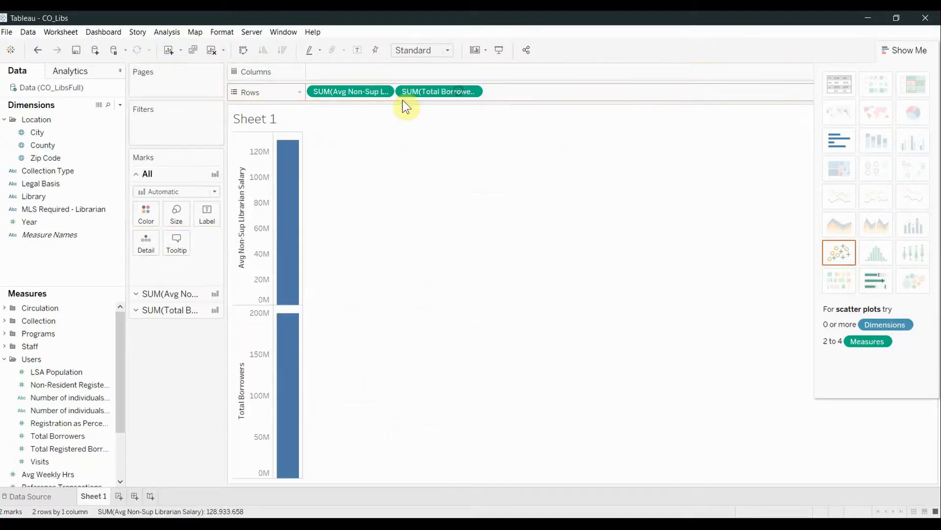
{"action": "mouse_move", "coordinate": [375, 92]}
{"action": "left_mouse_down"}
{"action": "mouse_move", "coordinate": [369, 78]}
{"action": "mouse_move", "coordinate": [380, 76]}
{"action": "left_mouse_up"}
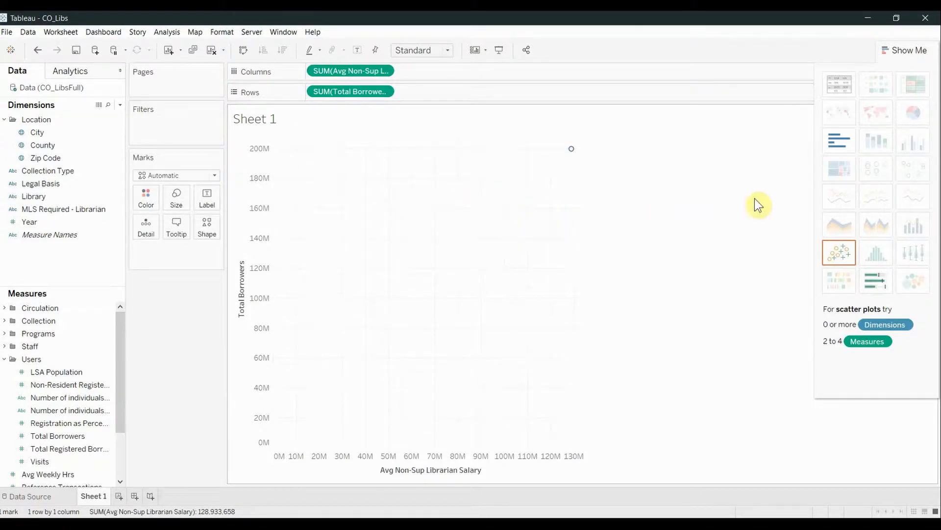
{"action": "left_click", "coordinate": [902, 50]}
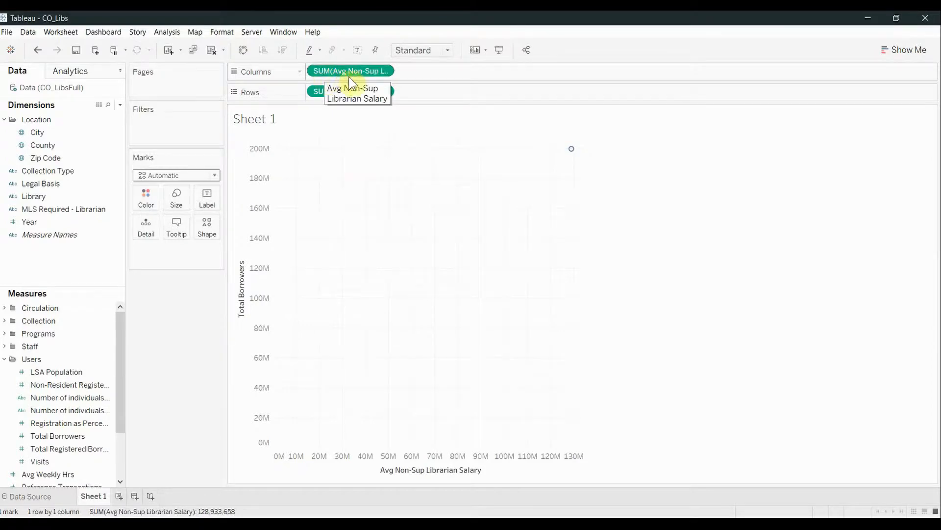
- Change the aggregation of both Avg Non-Sup Librarian Salary and Total Borrowers to Average
{"action": "left_click", "coordinate": [386, 72]}
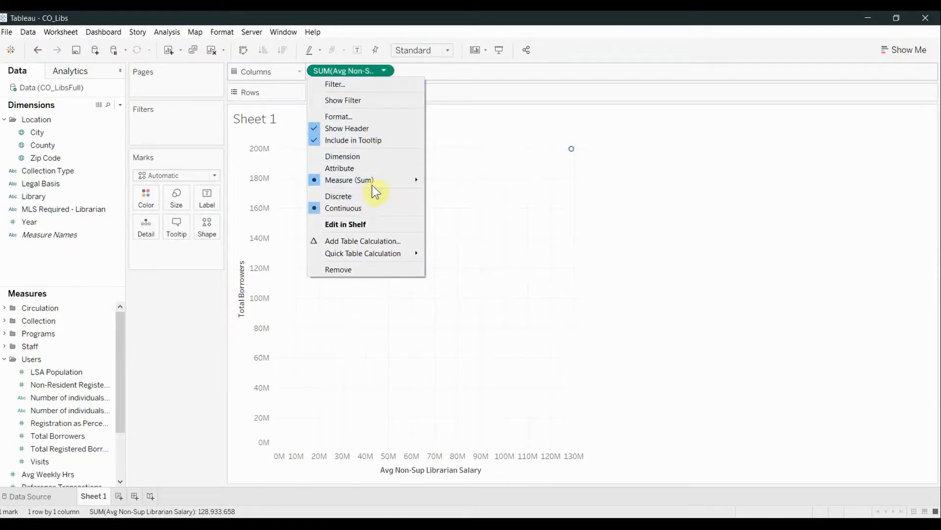
{"action": "mouse_move", "coordinate": [375, 182]}
{"action": "left_click", "coordinate": [426, 194]}
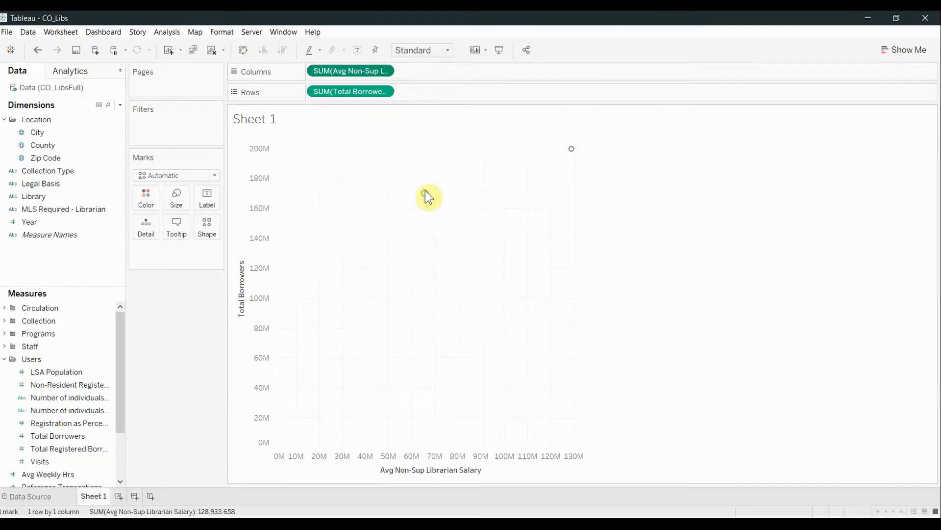
{"action": "left_click", "coordinate": [384, 91]}
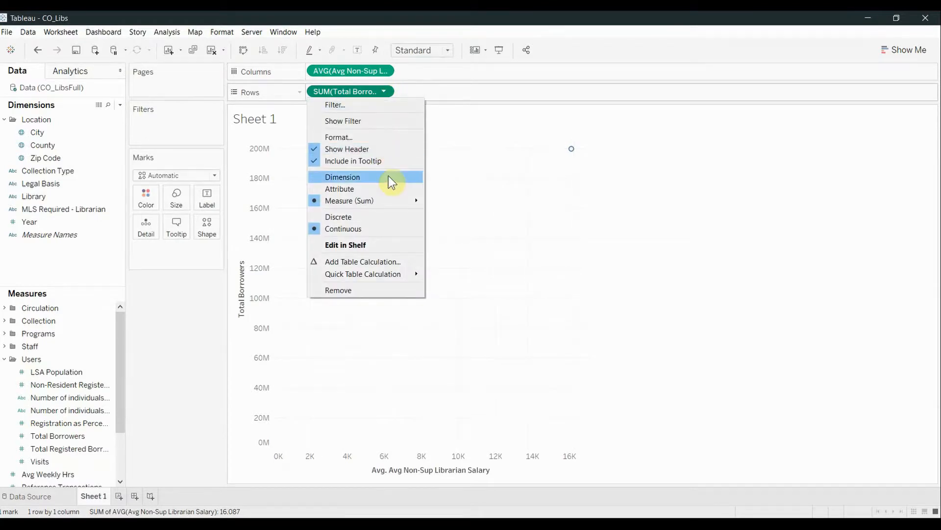
{"action": "mouse_move", "coordinate": [396, 200]}
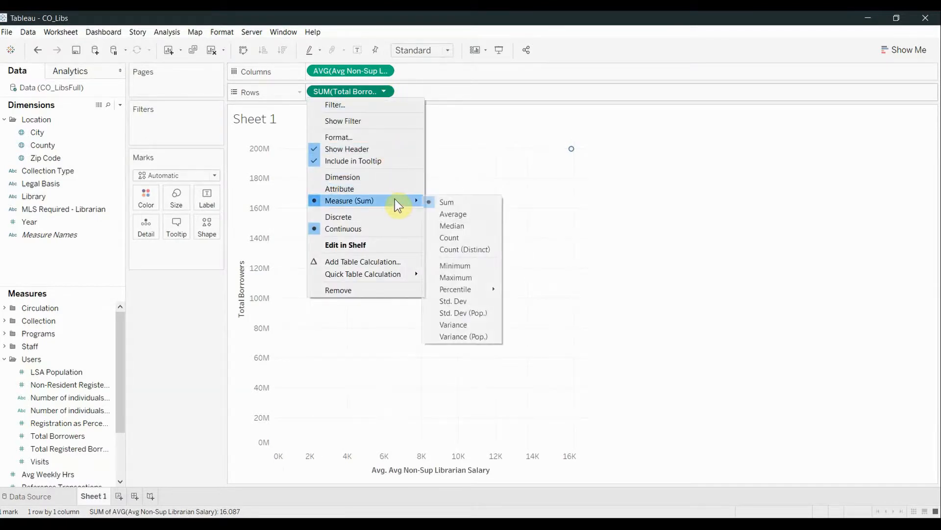
{"action": "left_click", "coordinate": [435, 212]}
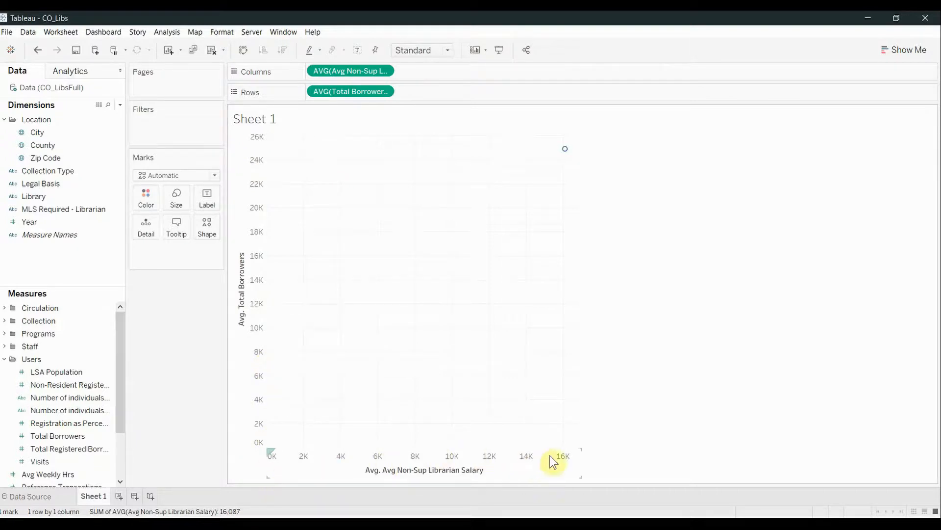
- Set the mark type to Pie and add the Library dimension to the marks' Detail
{"action": "left_click", "coordinate": [215, 178]}
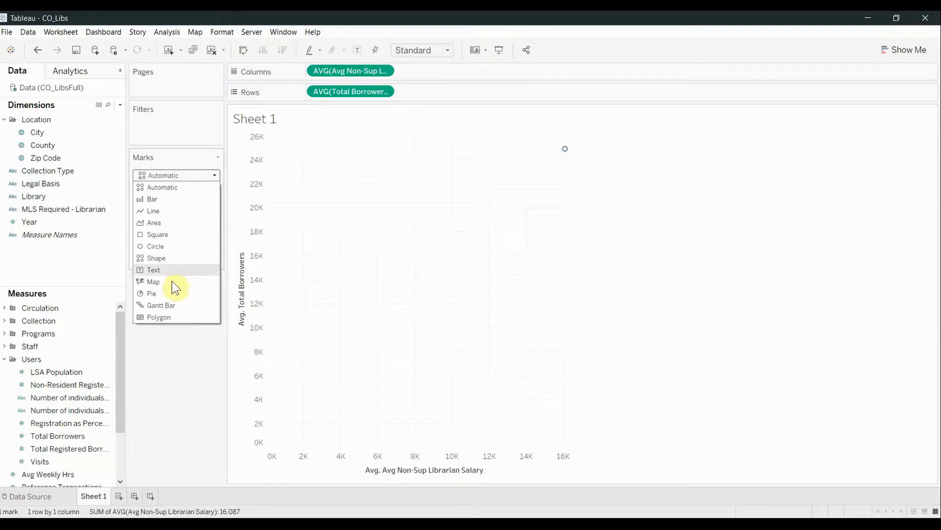
{"action": "left_click", "coordinate": [167, 293]}
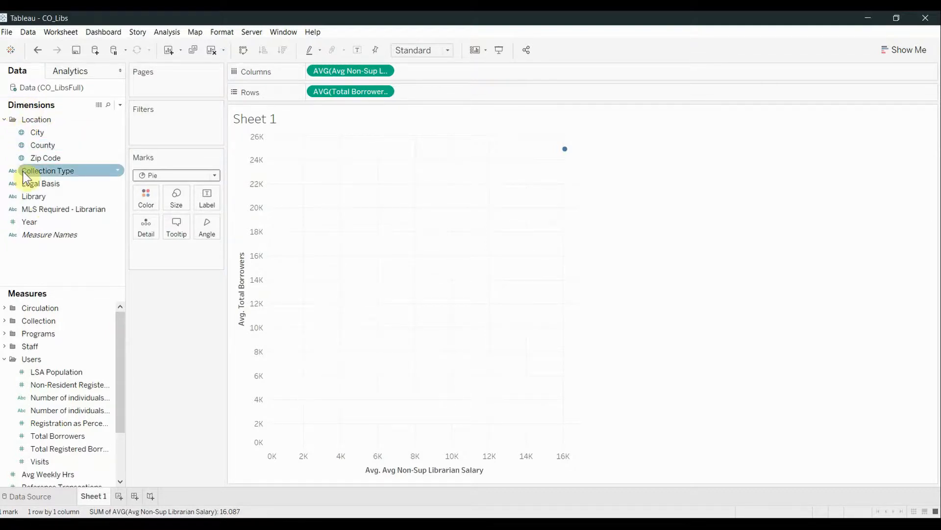
{"action": "left_click", "coordinate": [32, 199]}
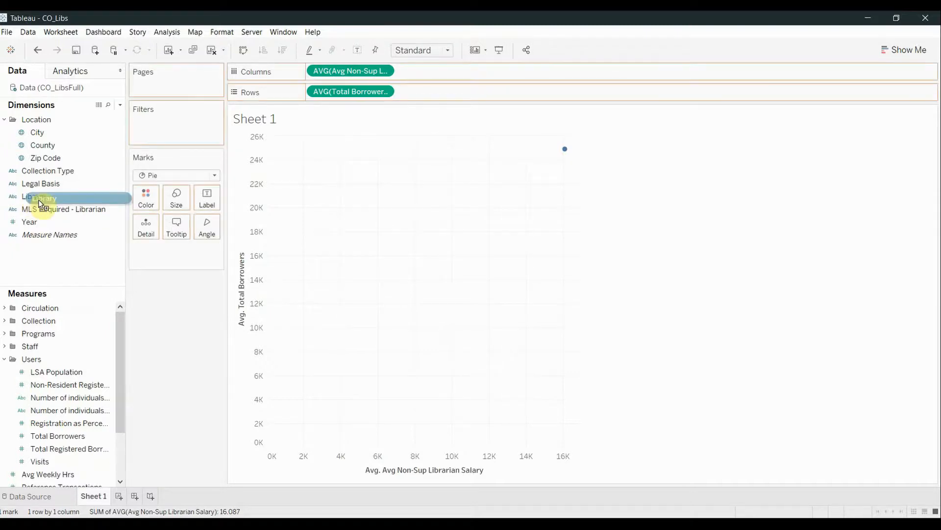
{"action": "left_click_drag", "start_coordinate": [32, 201], "coordinate": [143, 229]}
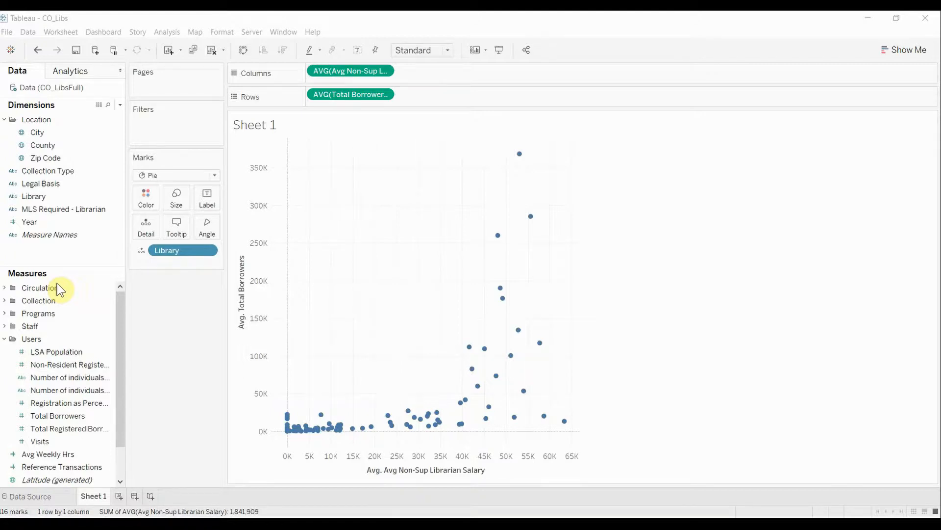
- Size the marks by Total Collection from the Collection measures, aggregated as Average
{"action": "left_click", "coordinate": [5, 338]}
{"action": "left_click", "coordinate": [4, 301]}
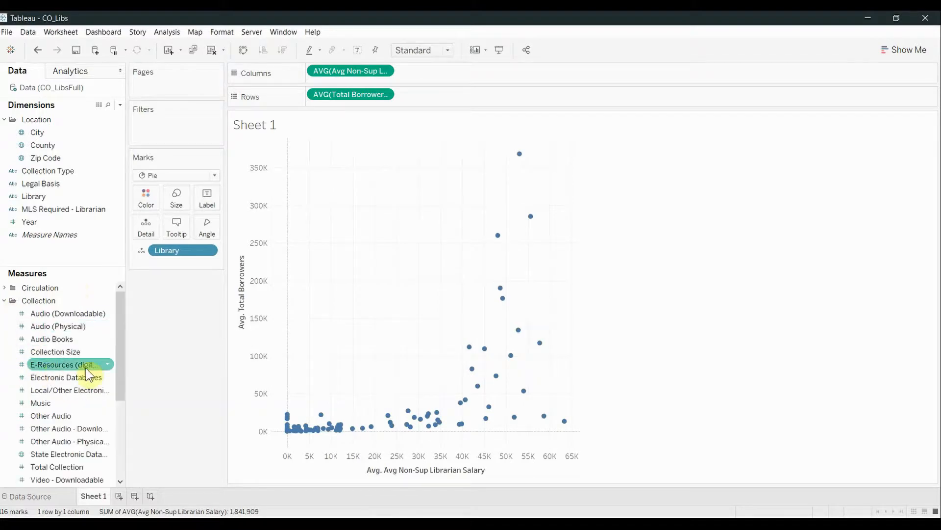
{"action": "scroll", "coordinate": [121, 373], "scroll_direction": "down", "scroll_amount": 1}
{"action": "left_click", "coordinate": [73, 429]}
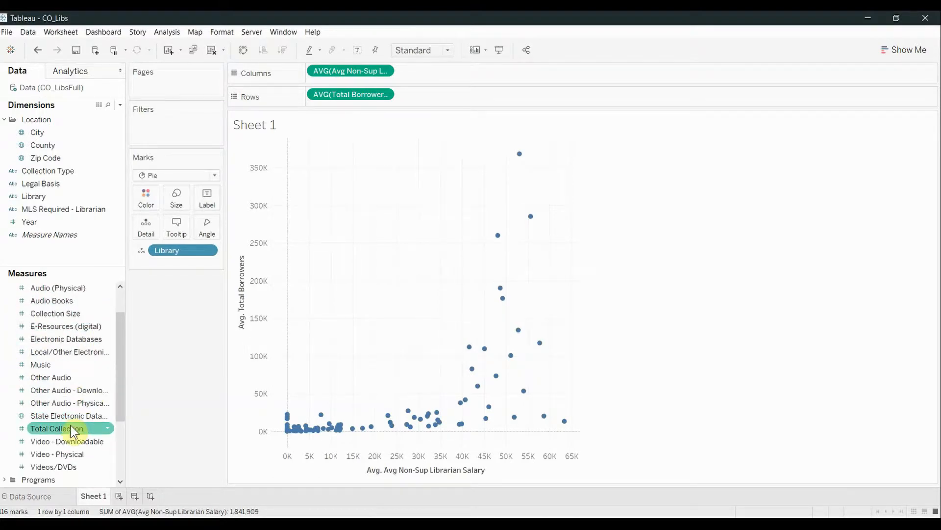
{"action": "left_click_drag", "start_coordinate": [73, 431], "coordinate": [182, 199]}
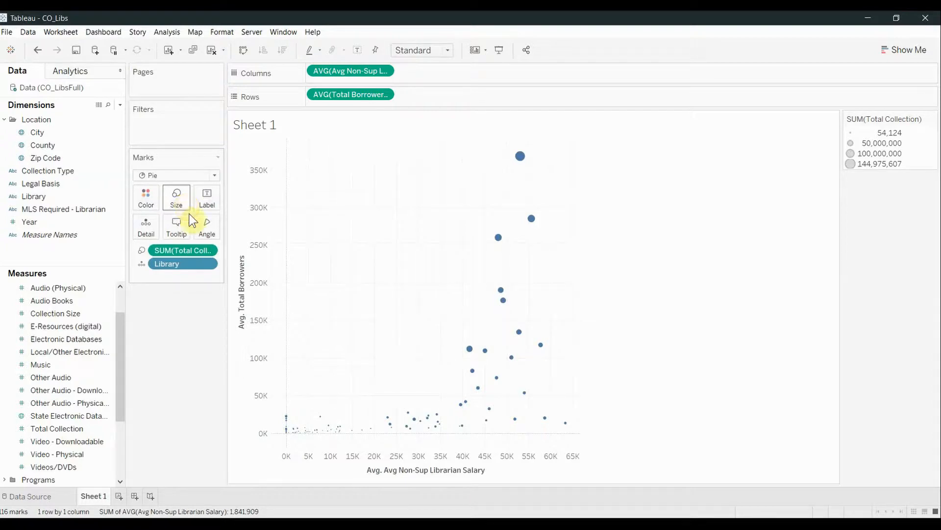
{"action": "left_click", "coordinate": [208, 250]}
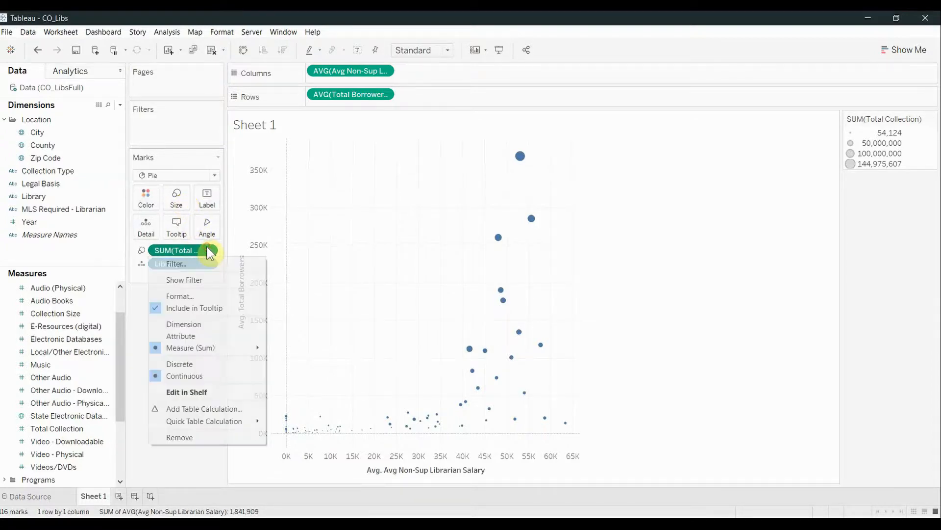
{"action": "mouse_move", "coordinate": [206, 348]}
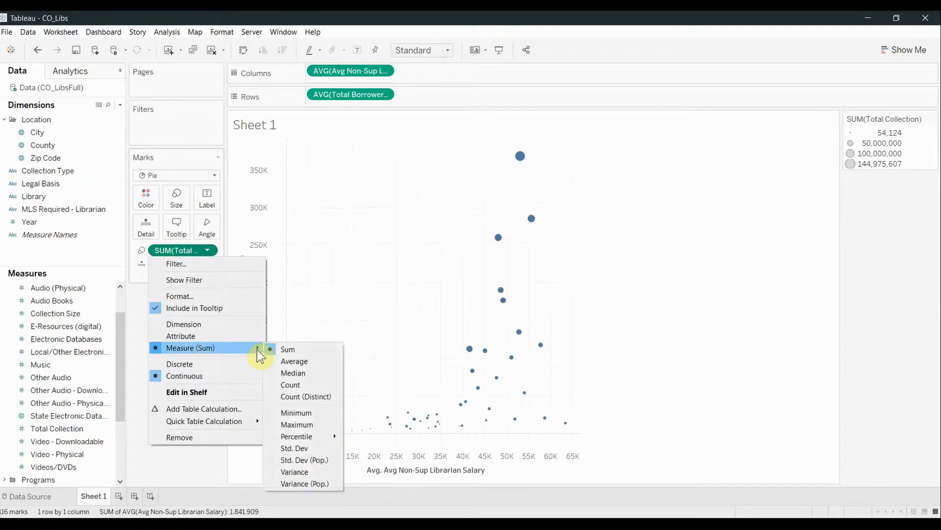
{"action": "left_click", "coordinate": [279, 360]}
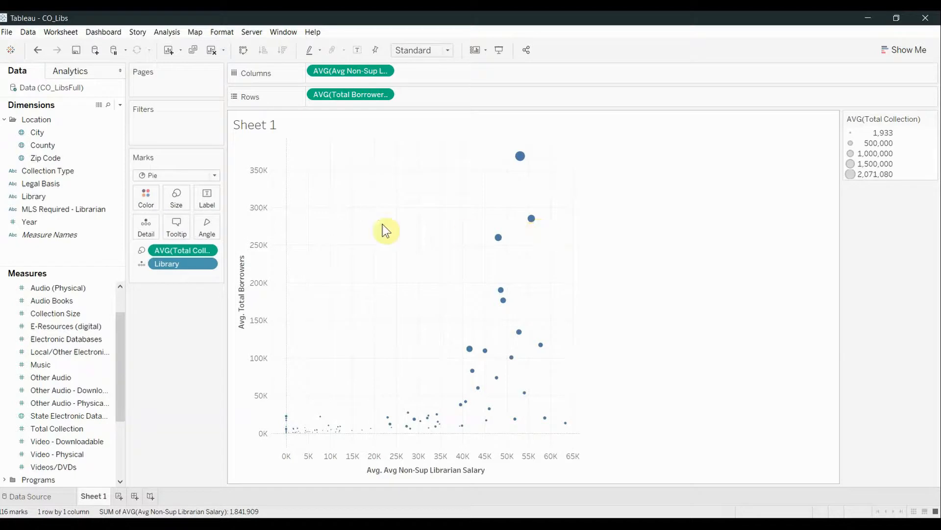
- Enlarge the overall size of the chart's marks to roughly the middle of the size range
{"action": "left_click", "coordinate": [187, 208]}
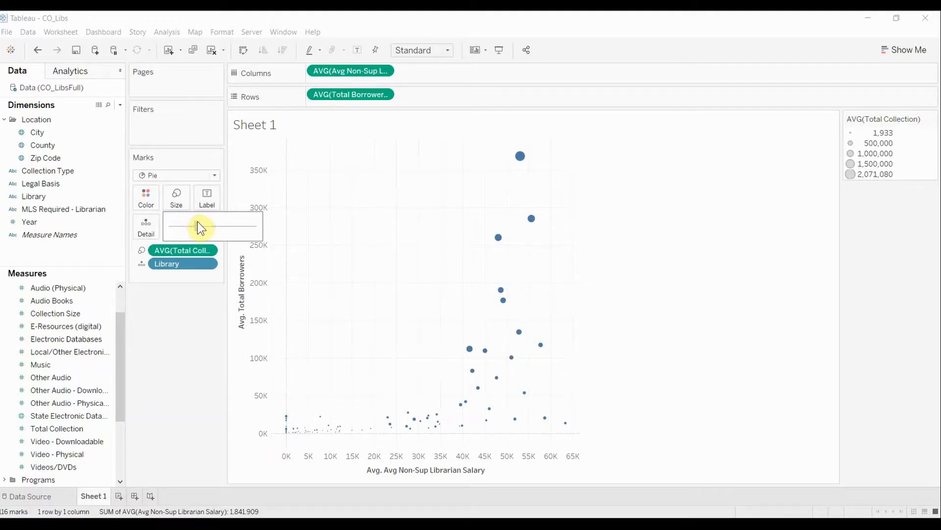
{"action": "left_click_drag", "start_coordinate": [199, 222], "coordinate": [223, 227]}
{"action": "left_click", "coordinate": [513, 278]}
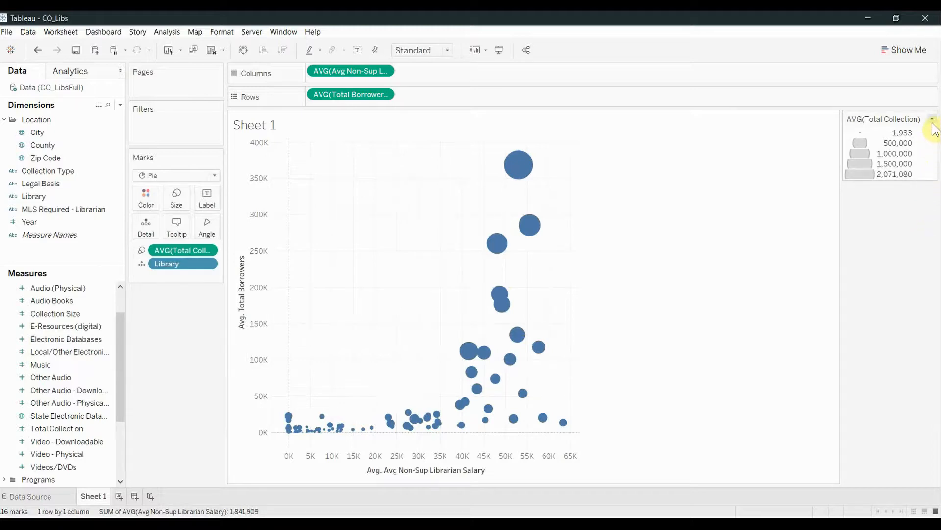
- Make the Total Collection mark sizes vary by range, with fixed start value 1,933 and end value 2,071,080.1
{"action": "left_click", "coordinate": [932, 120]}
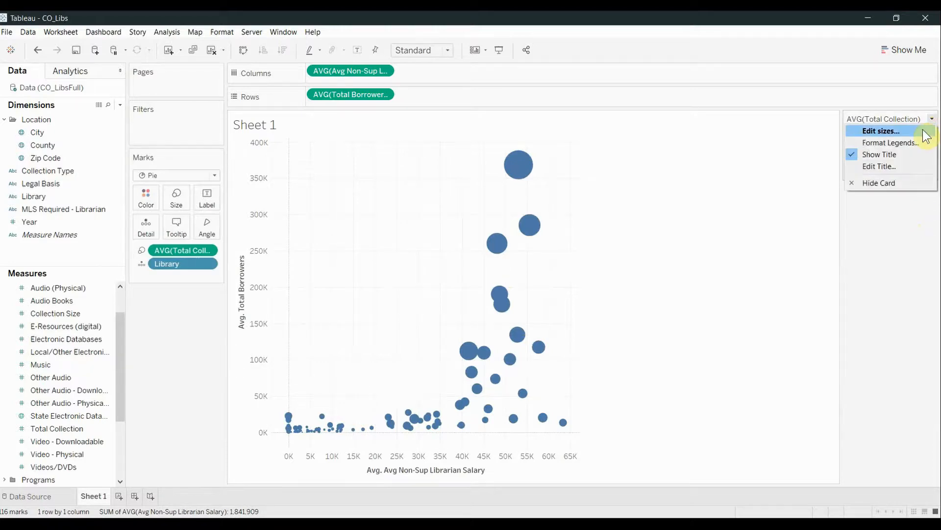
{"action": "left_click", "coordinate": [924, 129]}
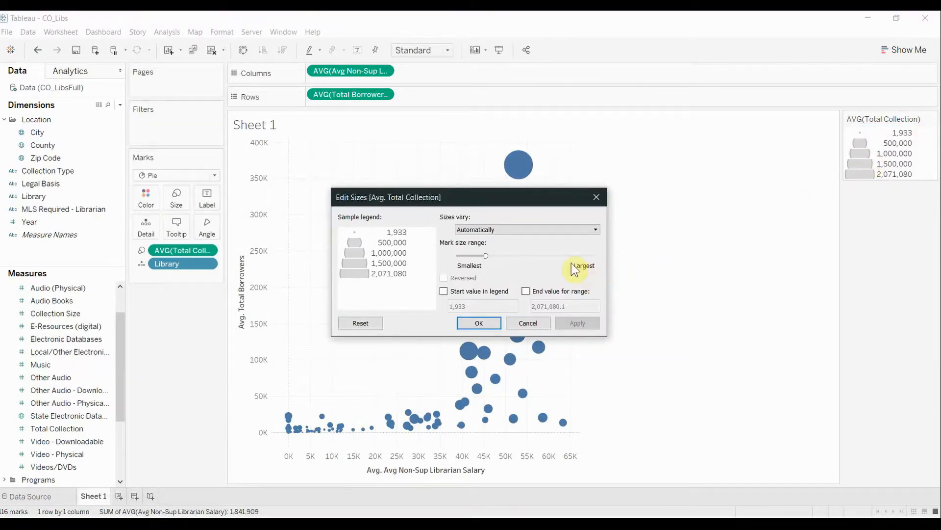
{"action": "left_click", "coordinate": [568, 233]}
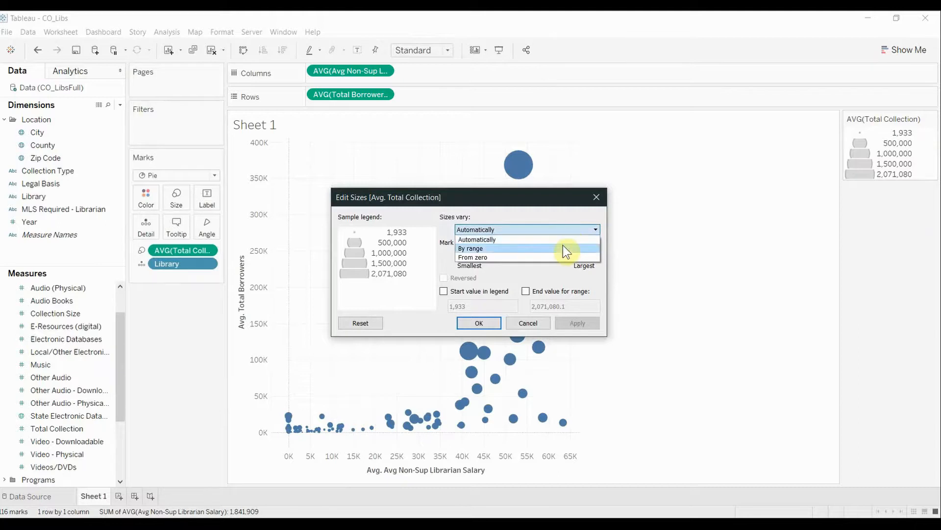
{"action": "left_click", "coordinate": [563, 245]}
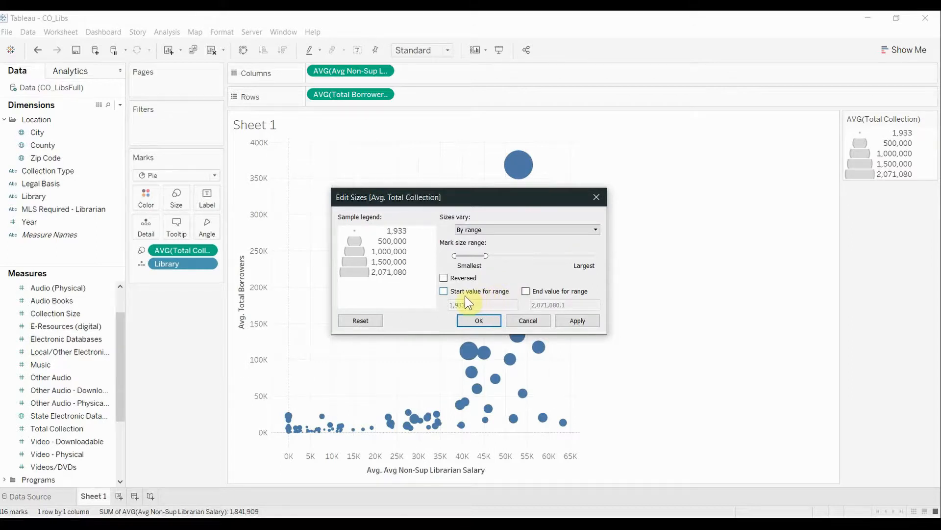
{"action": "left_click", "coordinate": [444, 291]}
{"action": "left_click", "coordinate": [526, 291]}
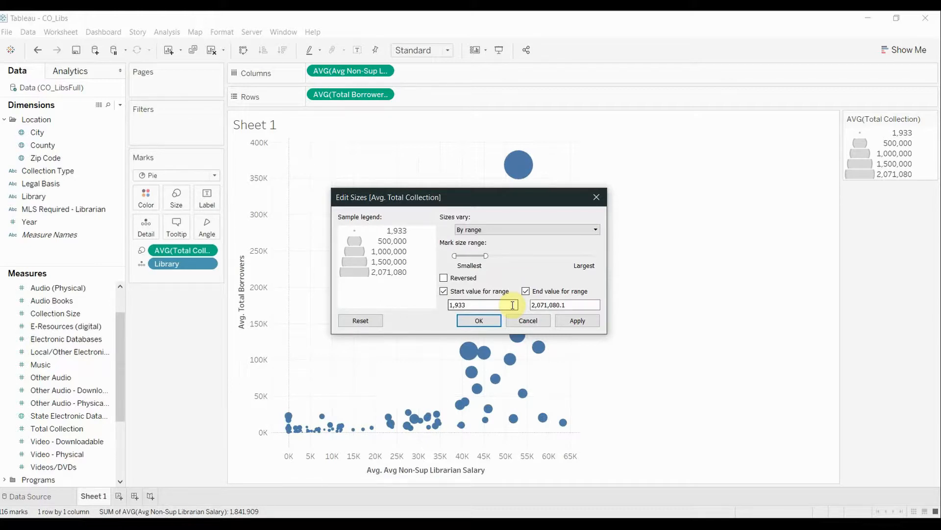
{"action": "left_click", "coordinate": [479, 321]}
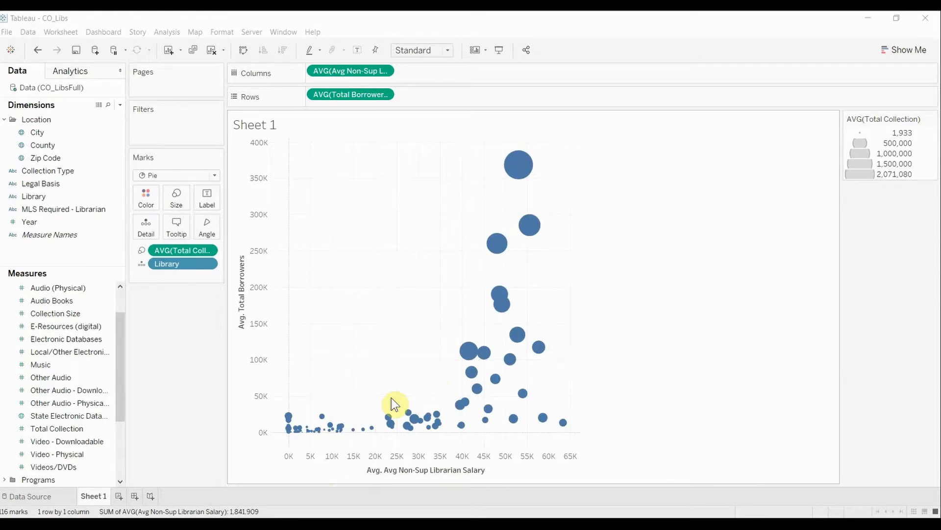
- Give the chart's pie marks a black border
{"action": "left_click", "coordinate": [145, 204]}
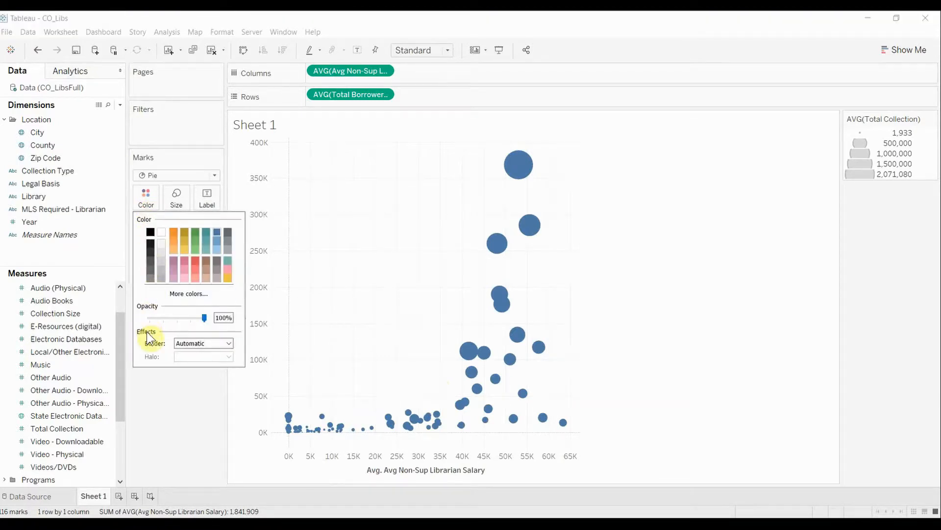
{"action": "left_click", "coordinate": [229, 343]}
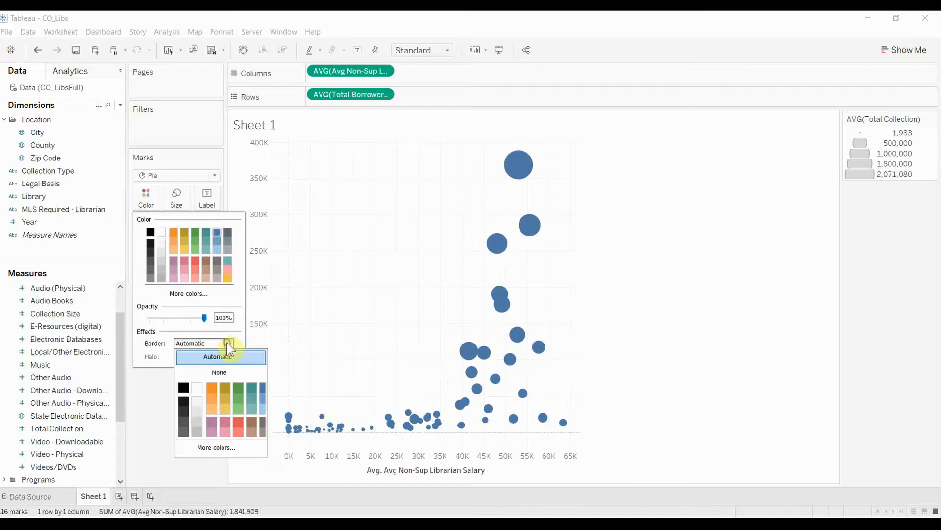
{"action": "left_click", "coordinate": [183, 389]}
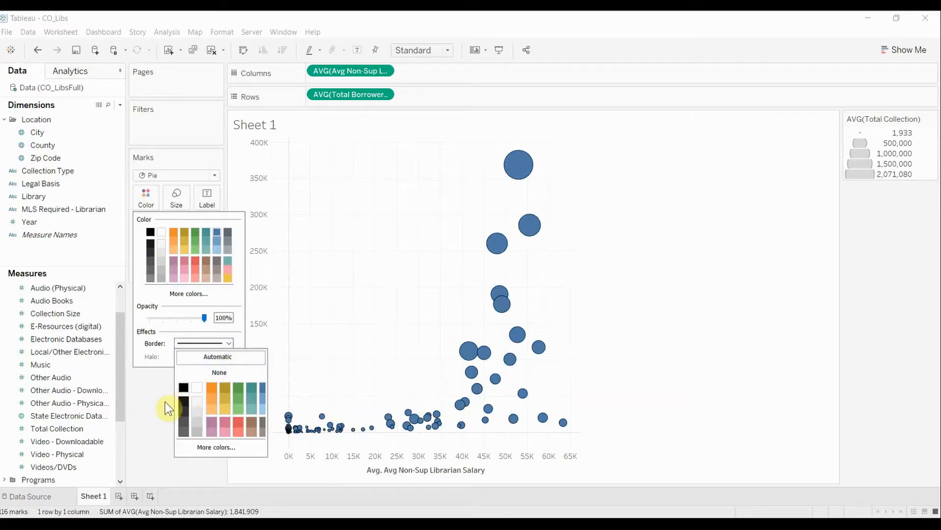
{"action": "left_click", "coordinate": [164, 401]}
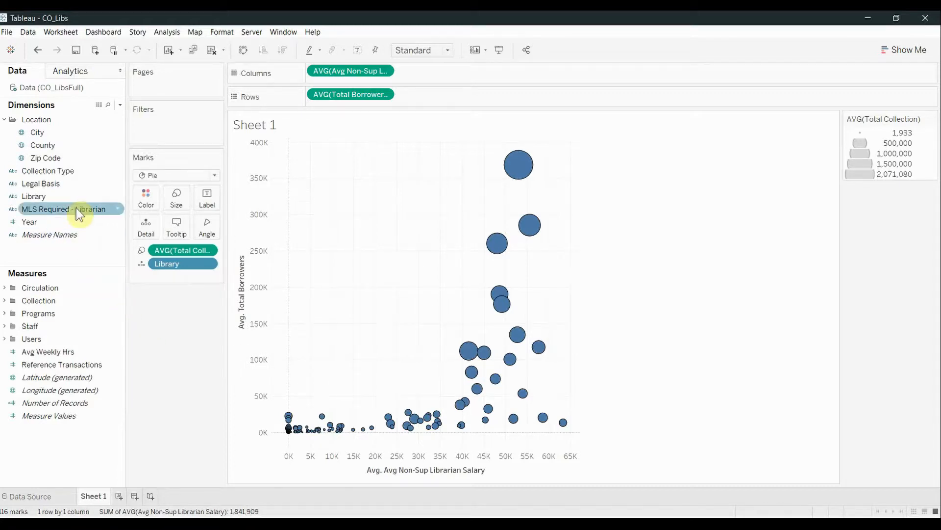
- Color the pie marks by the Collection Type dimension
{"action": "left_click", "coordinate": [70, 175]}
{"action": "left_click", "coordinate": [72, 182]}
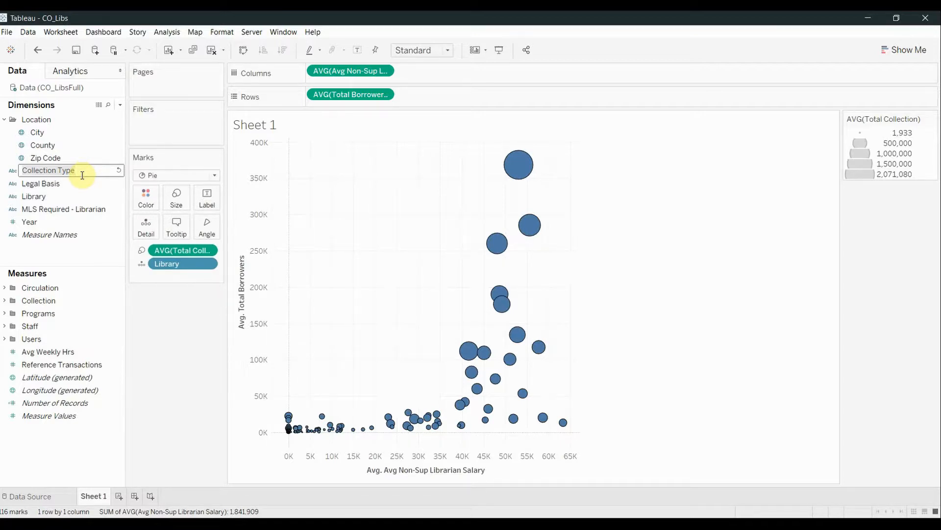
{"action": "key", "text": "Return"}
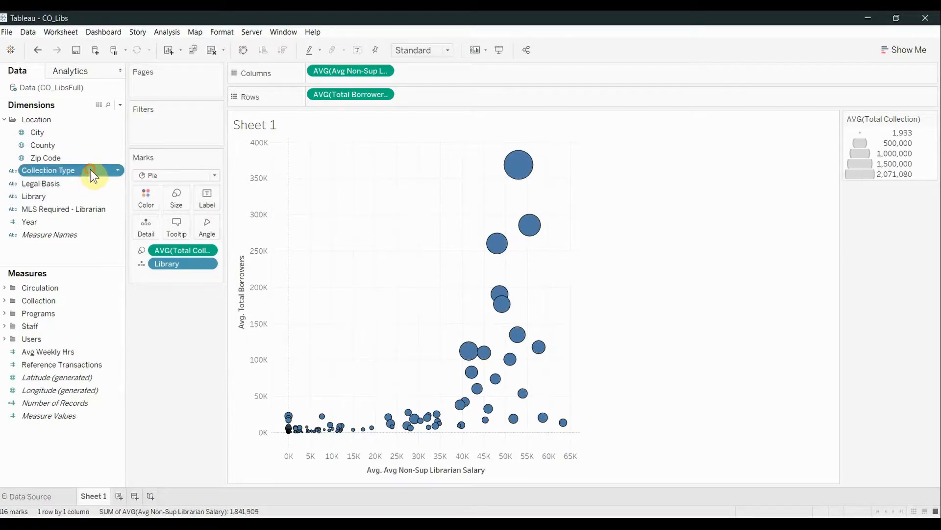
{"action": "left_click_drag", "start_coordinate": [90, 169], "coordinate": [147, 197]}
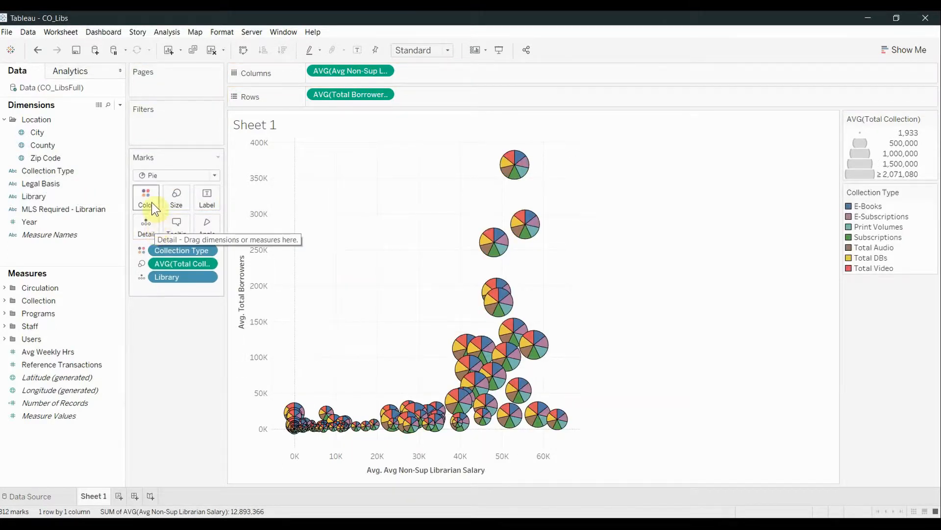
- Edit the Collection Type colors, assigning green to E-Books and blue to Subscriptions from the Automatic palette
{"action": "left_click", "coordinate": [151, 202]}
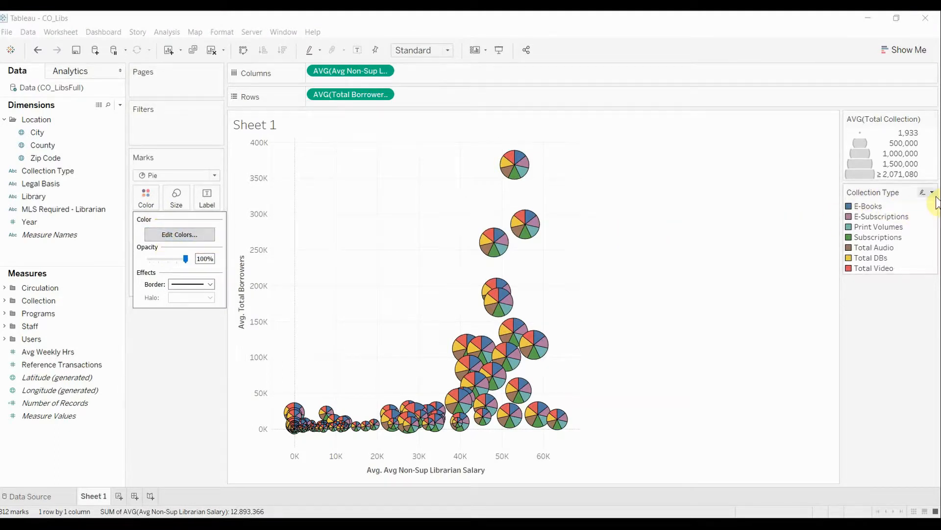
{"action": "left_click", "coordinate": [935, 196]}
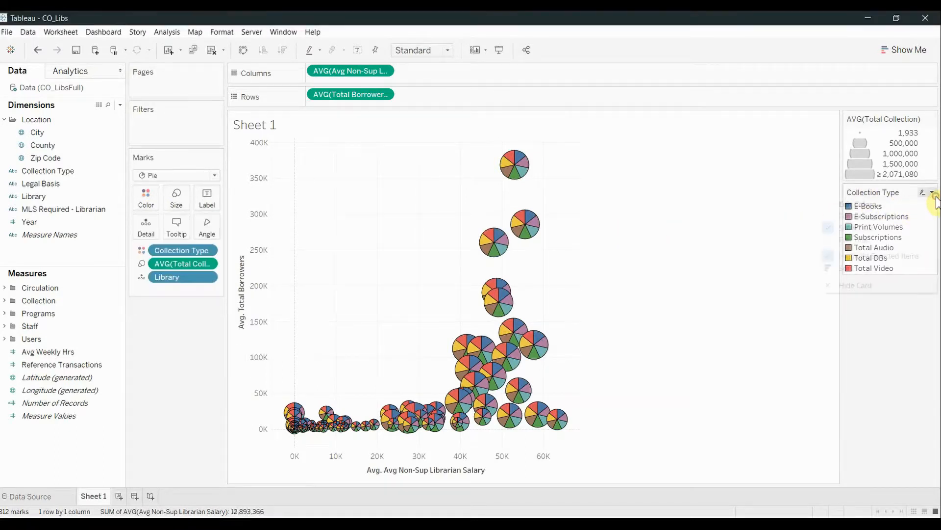
{"action": "left_click", "coordinate": [932, 193]}
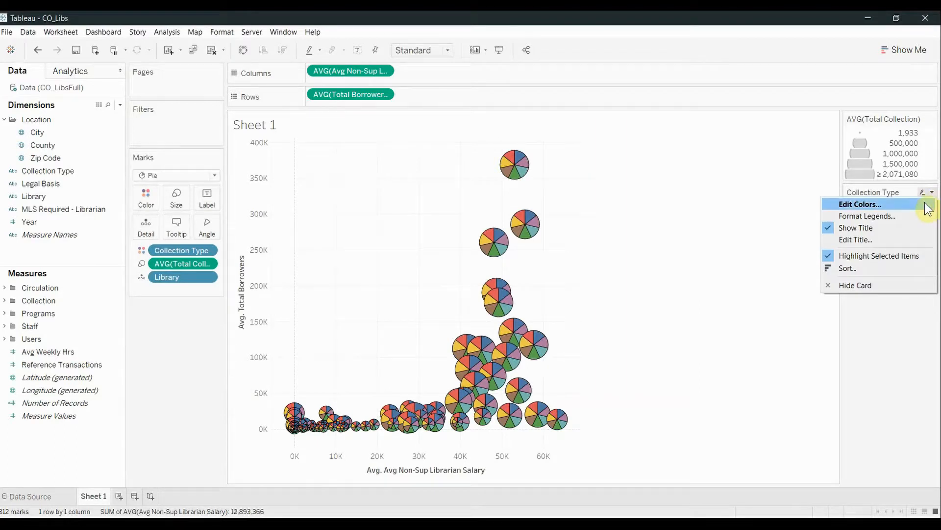
{"action": "left_click", "coordinate": [928, 205]}
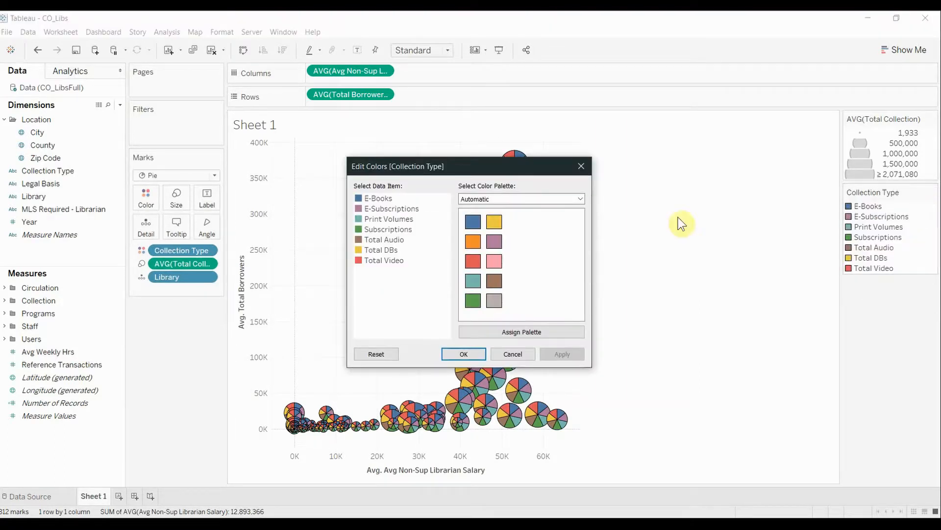
{"action": "left_click", "coordinate": [581, 201]}
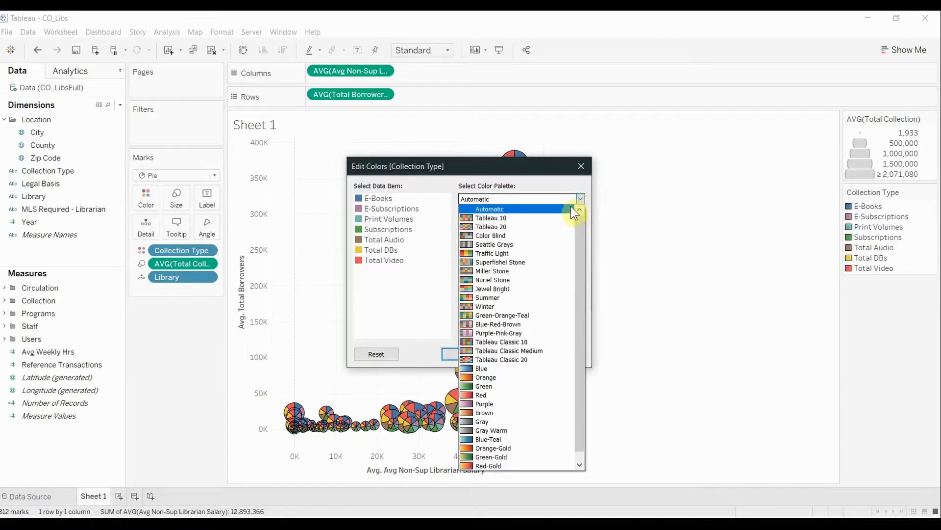
{"action": "left_click", "coordinate": [565, 207]}
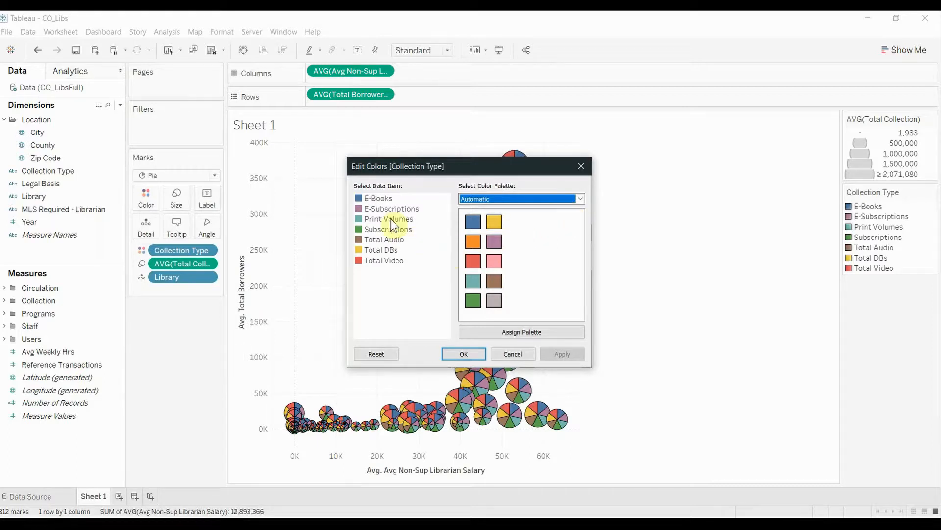
{"action": "left_click", "coordinate": [381, 200]}
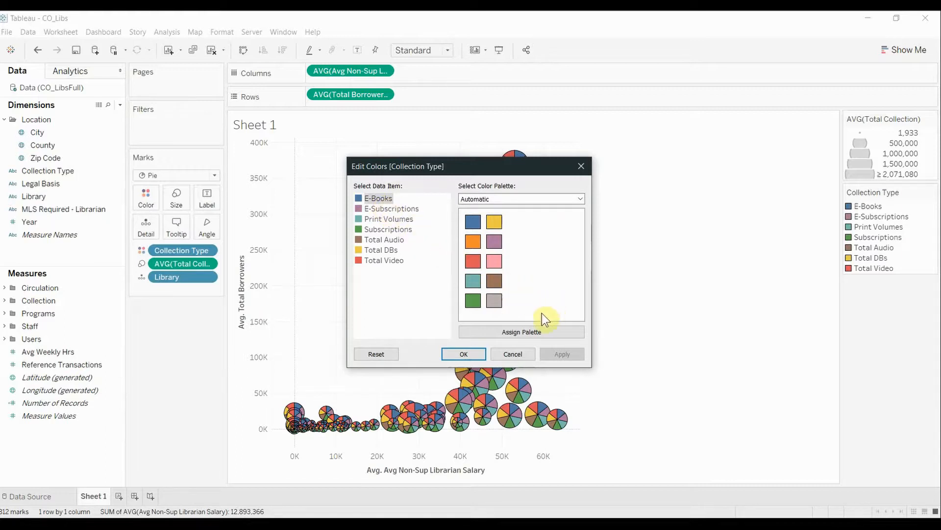
{"action": "left_click", "coordinate": [472, 300]}
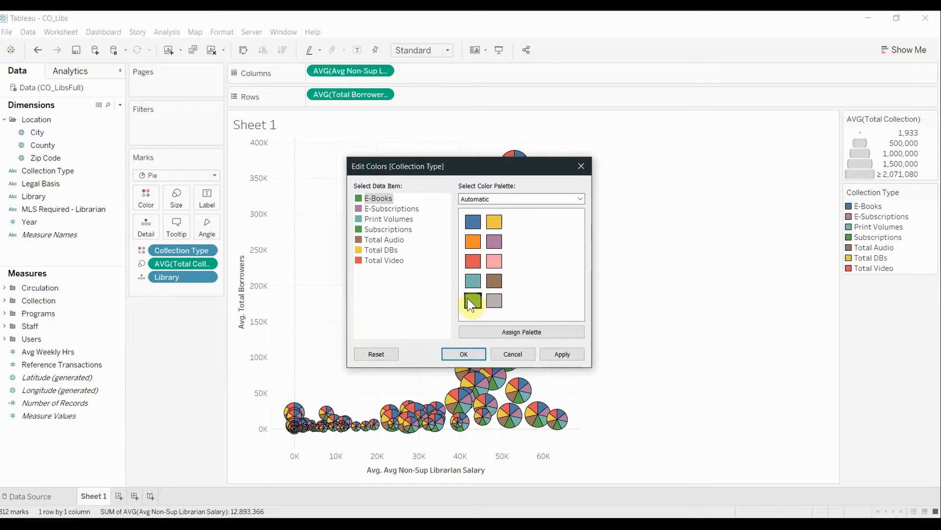
{"action": "left_click", "coordinate": [386, 229]}
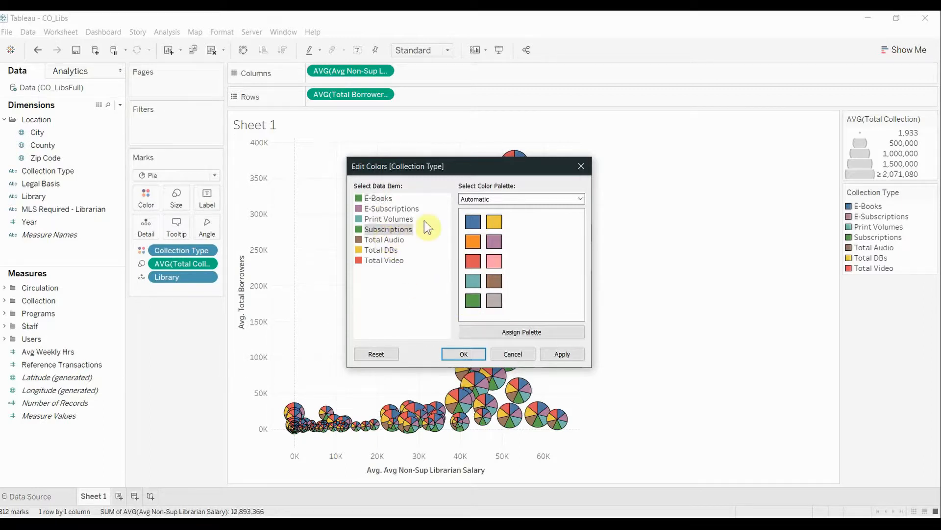
{"action": "left_click", "coordinate": [479, 227]}
{"action": "left_click", "coordinate": [453, 353]}
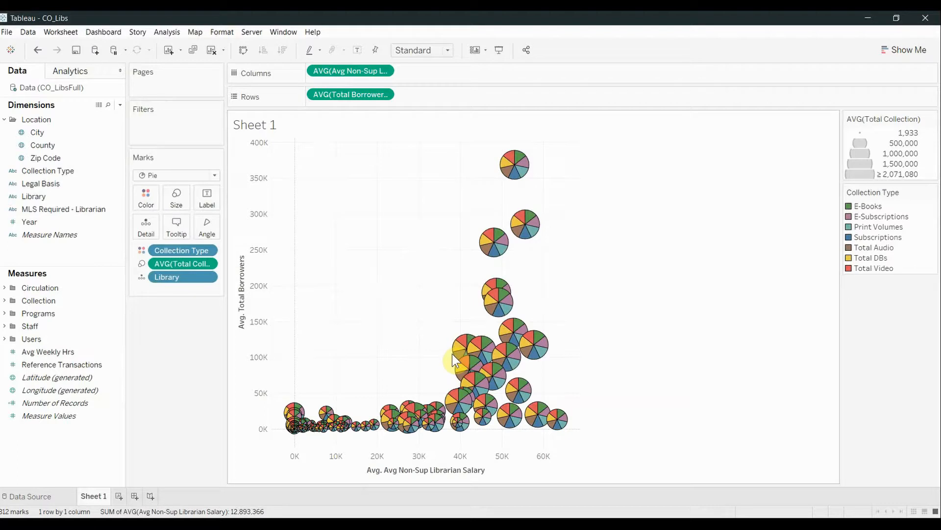
- Set the angle of the pie slices by Collection Size from the Collection measures
{"action": "mouse_move", "coordinate": [519, 409]}
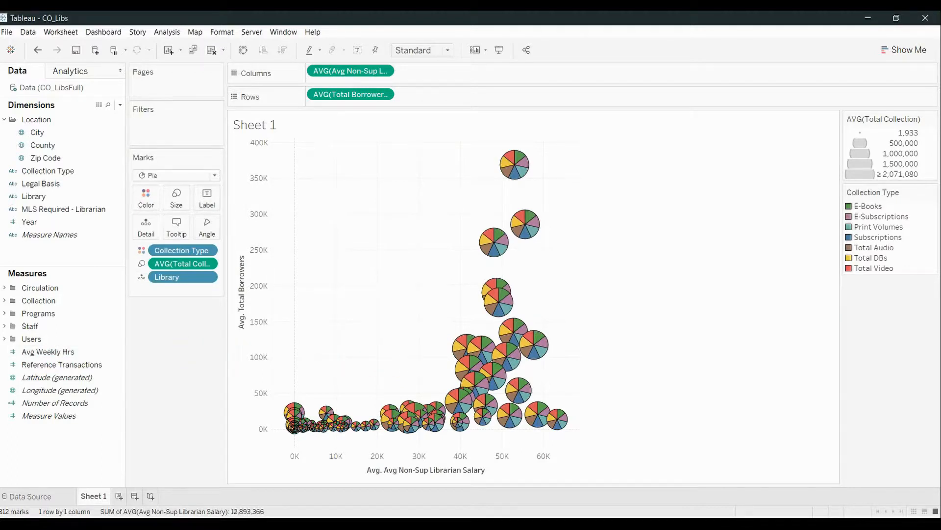
{"action": "left_click", "coordinate": [4, 300]}
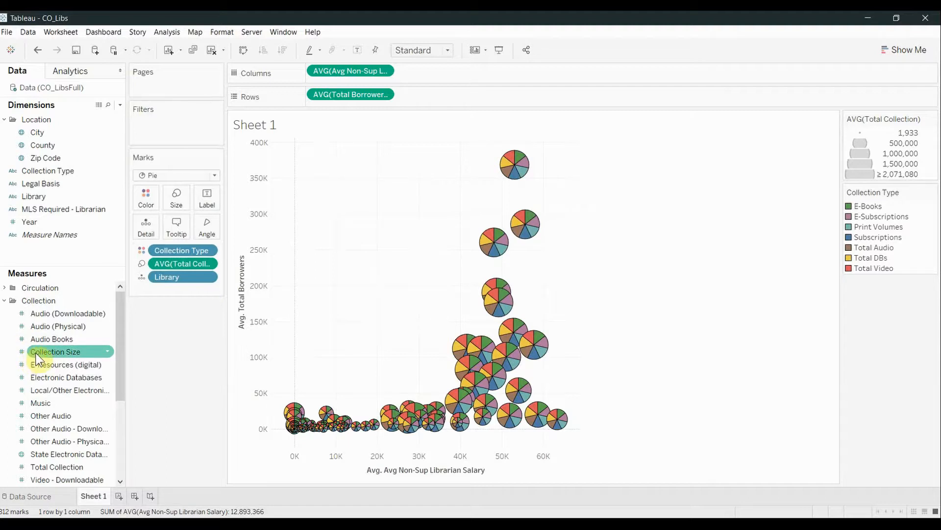
{"action": "left_click_drag", "start_coordinate": [37, 359], "coordinate": [200, 227]}
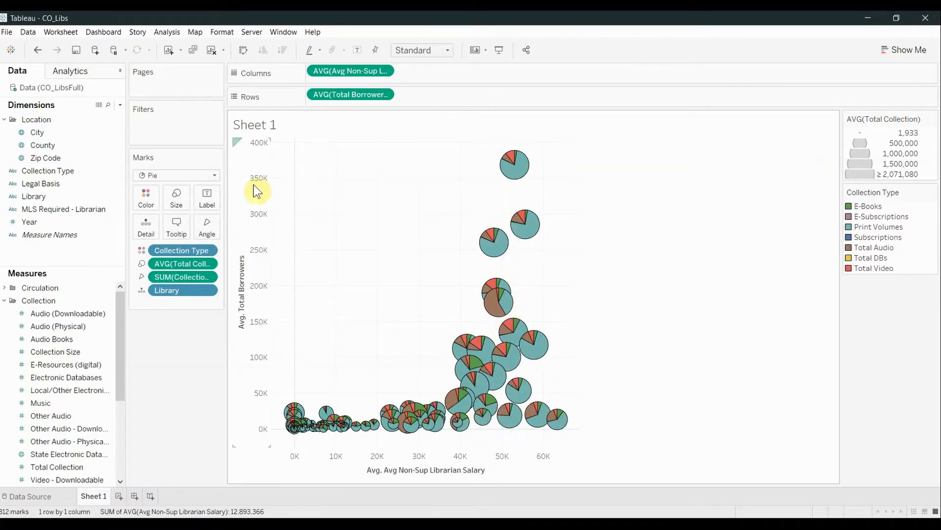
- Switch the vertical Avg. Total Borrowers axis to a positive logarithmic scale
{"action": "right_click", "coordinate": [249, 336]}
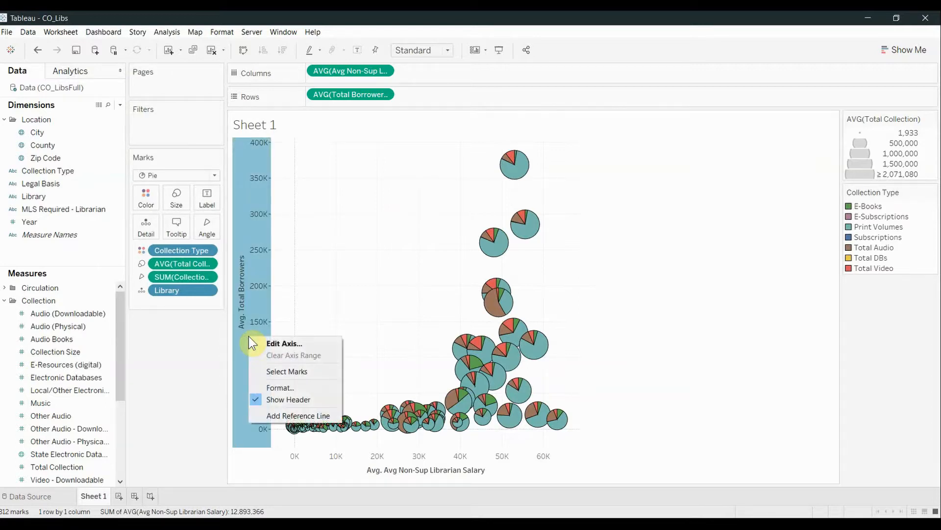
{"action": "left_click", "coordinate": [265, 342]}
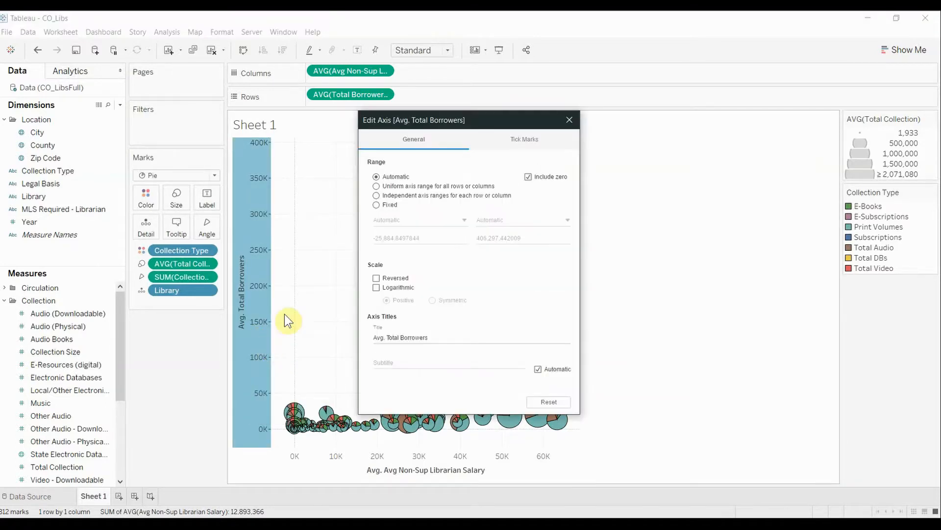
{"action": "left_click_drag", "start_coordinate": [502, 118], "coordinate": [600, 121]}
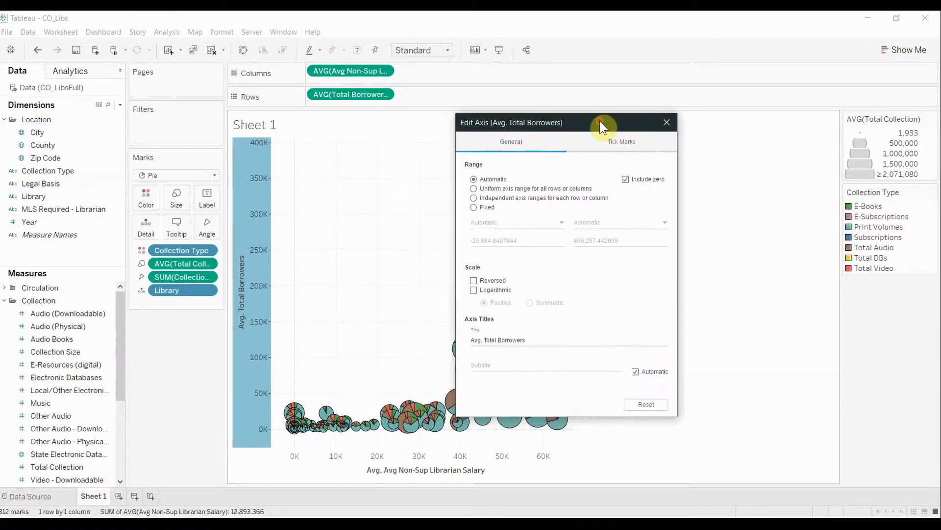
{"action": "left_click", "coordinate": [474, 290]}
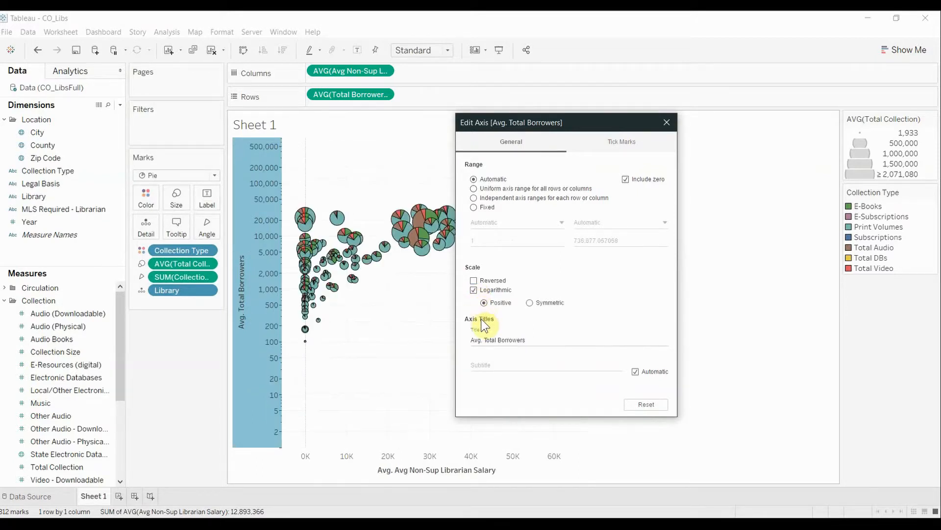
- Retitle the vertical axis "Total Borrowers" and exclude zero from its automatic range
{"action": "left_click", "coordinate": [485, 339]}
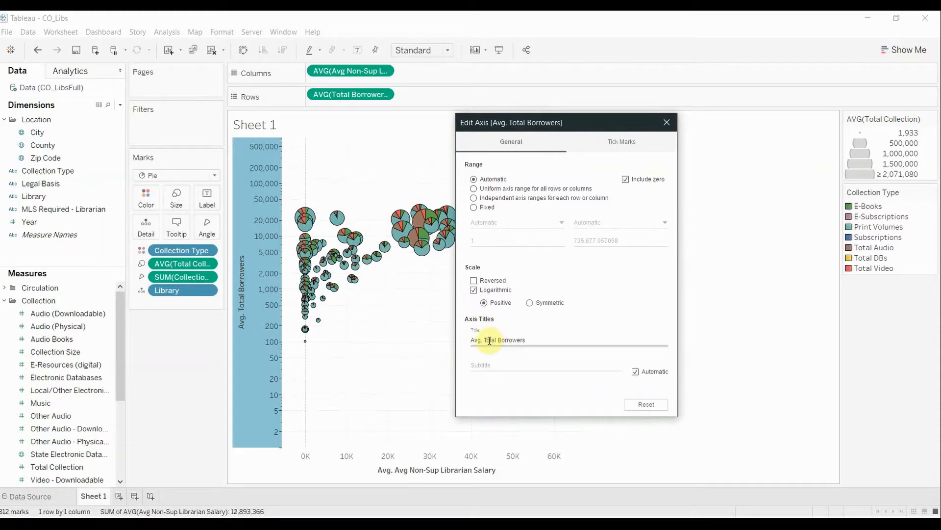
{"action": "triple_click", "coordinate": [489, 340]}
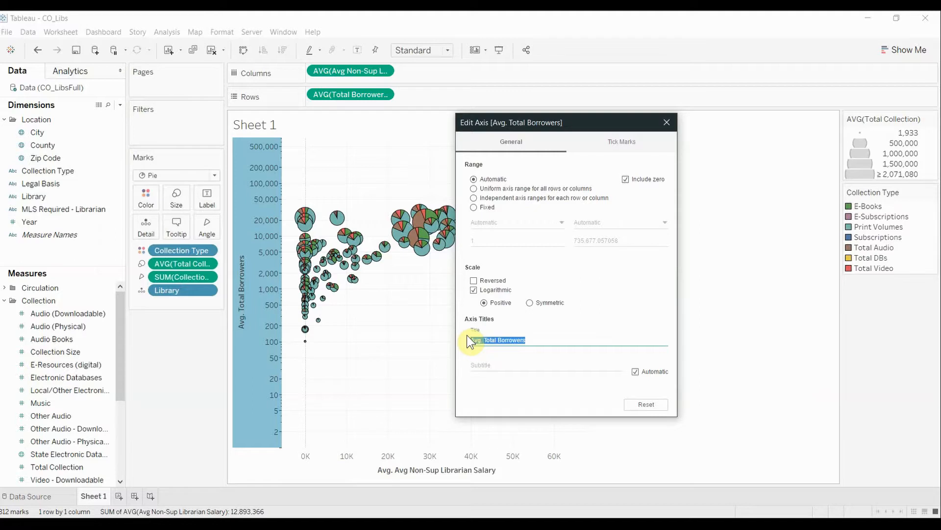
{"action": "left_click", "coordinate": [468, 340]}
{"action": "key", "text": "BackSpace"}
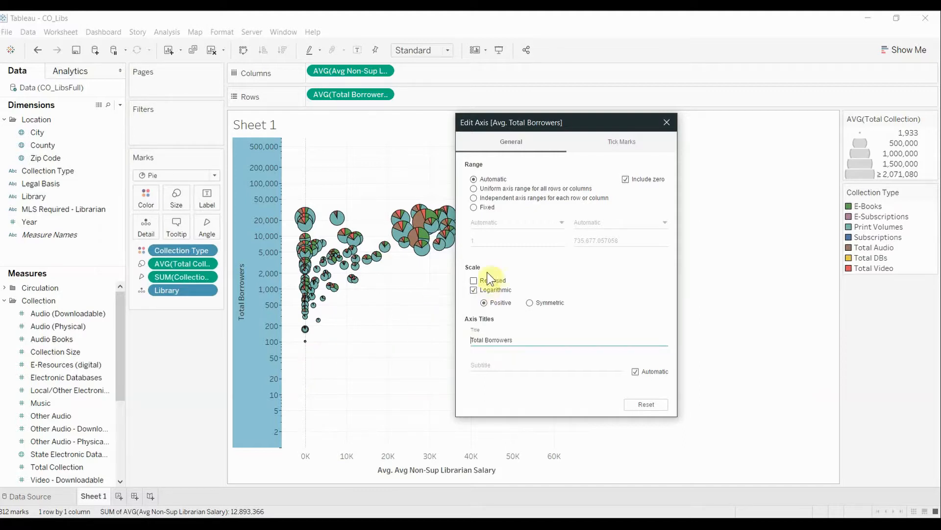
{"action": "left_click", "coordinate": [626, 179]}
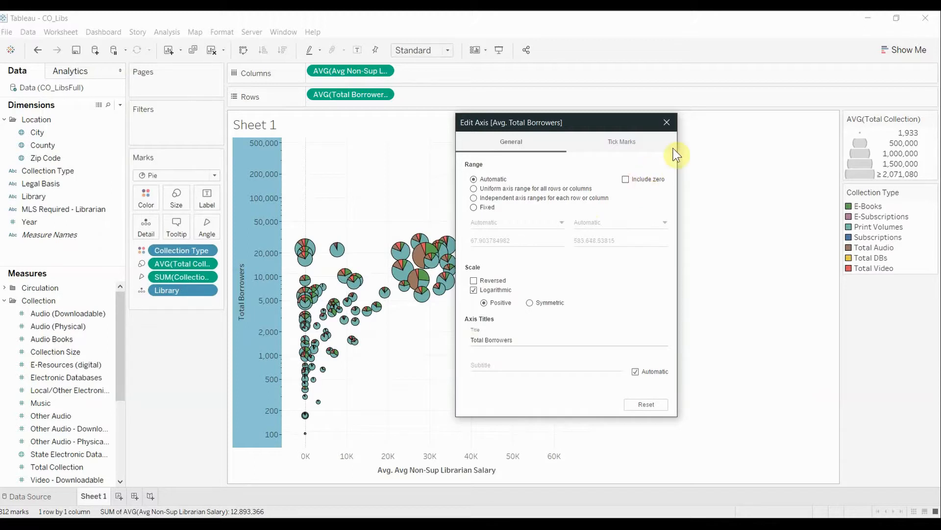
{"action": "left_click", "coordinate": [667, 122]}
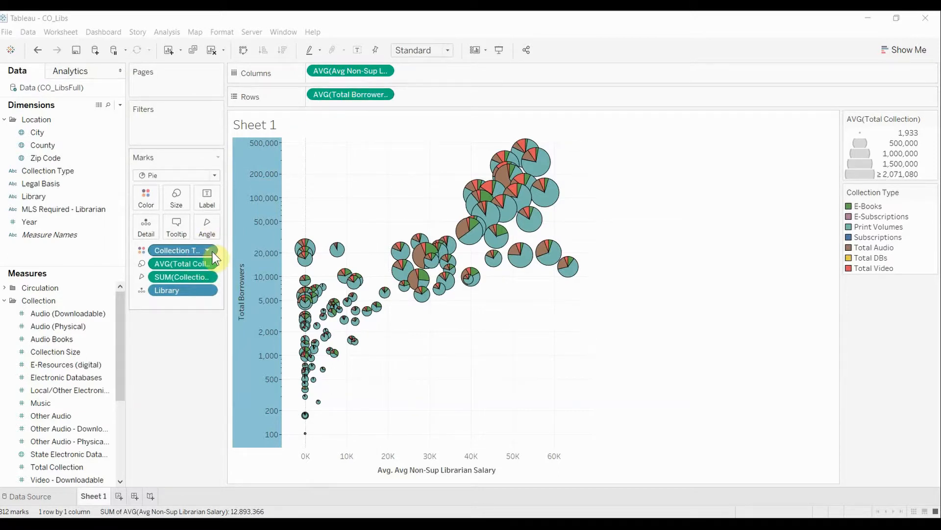
- Add a filter on average Total Collection with the range of values 1,933 to 2,071,080.1
{"action": "left_click", "coordinate": [207, 263]}
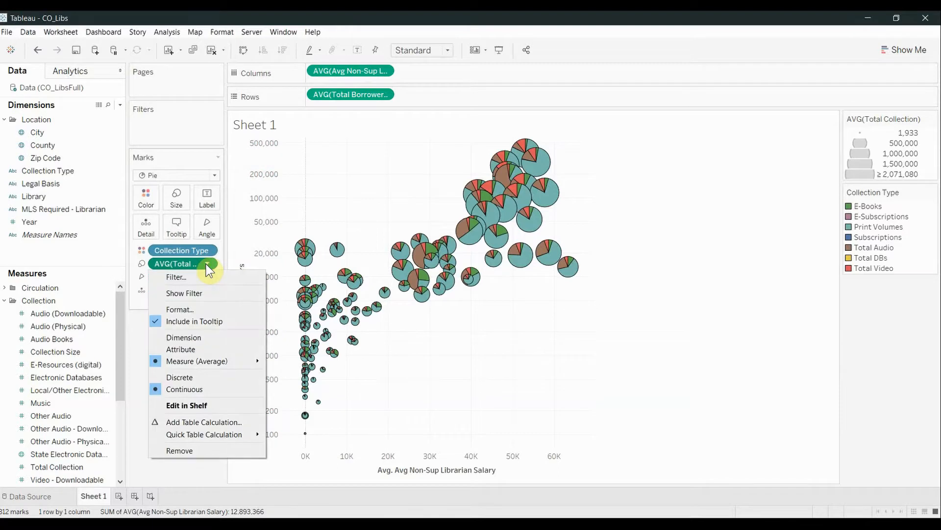
{"action": "left_click", "coordinate": [171, 275]}
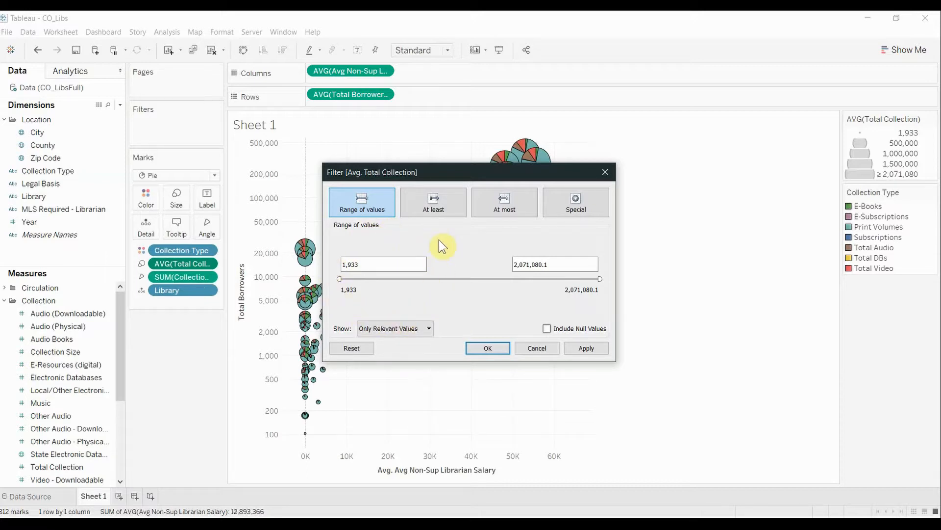
{"action": "left_click", "coordinate": [478, 342]}
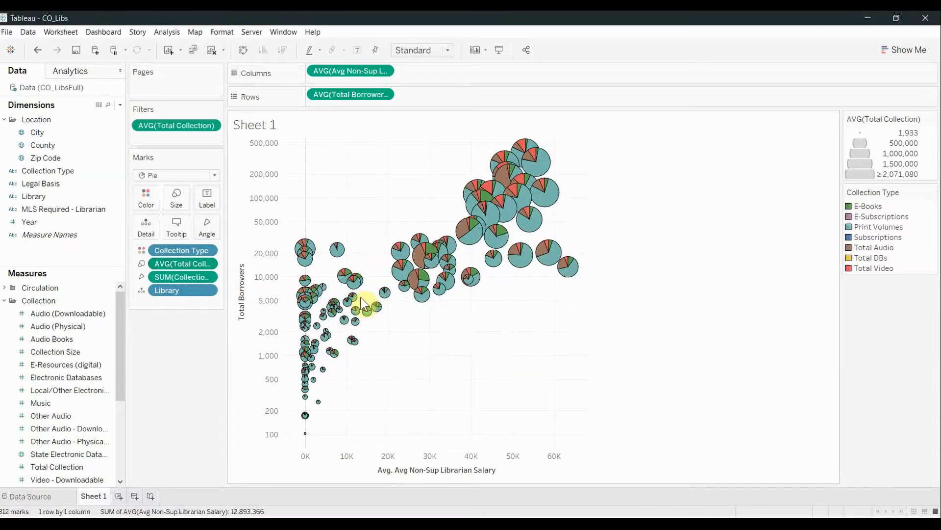
- Change the aggregation of the Collection Size measure on the marks' Angle to Average
{"action": "left_click", "coordinate": [208, 277]}
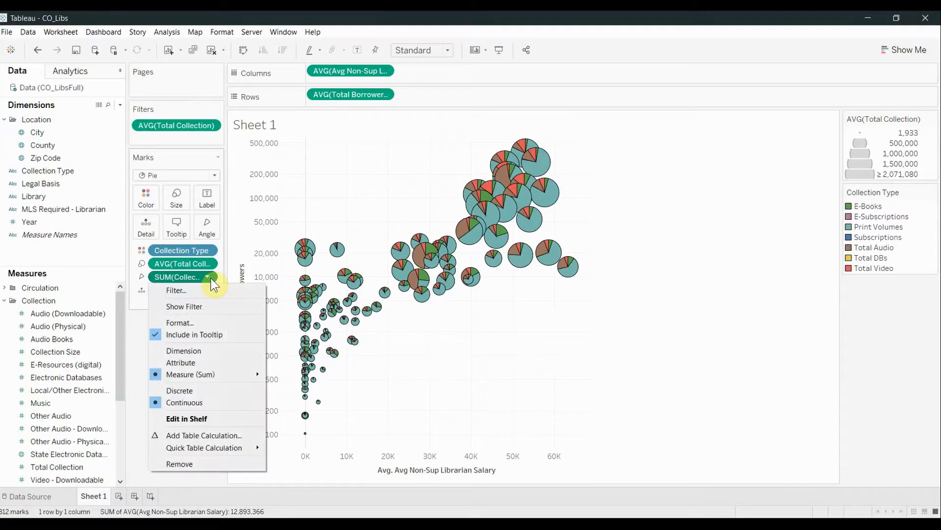
{"action": "mouse_move", "coordinate": [210, 376]}
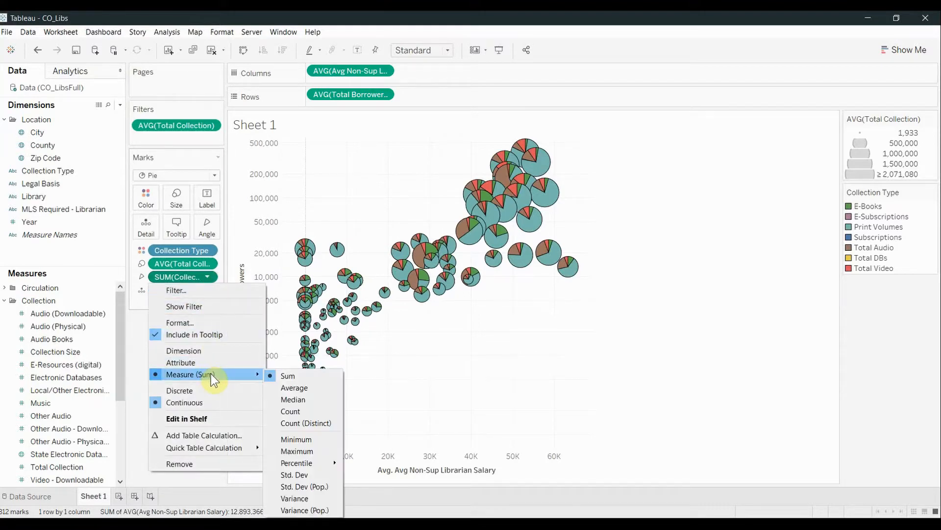
{"action": "left_click", "coordinate": [277, 388]}
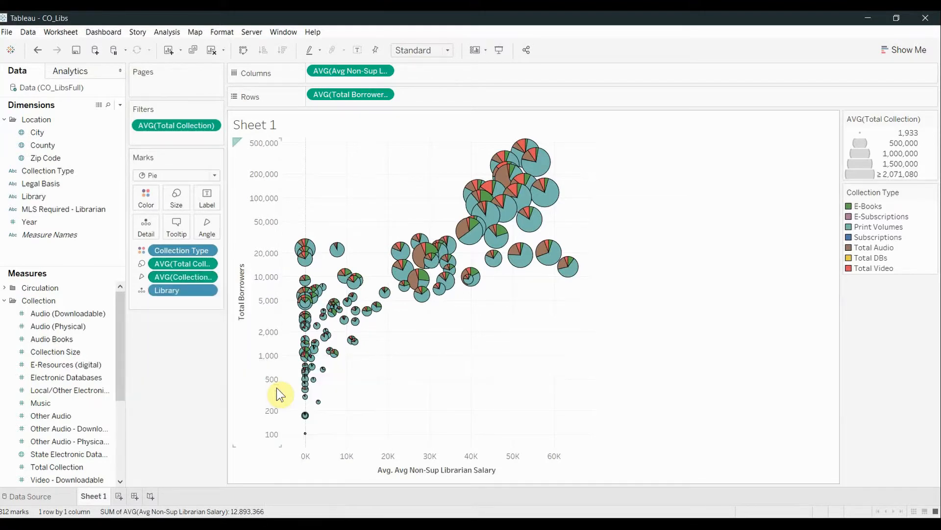
- Add a filter on average Collection Size that keeps only values of at least 1
{"action": "left_click", "coordinate": [207, 276]}
{"action": "left_click", "coordinate": [205, 295]}
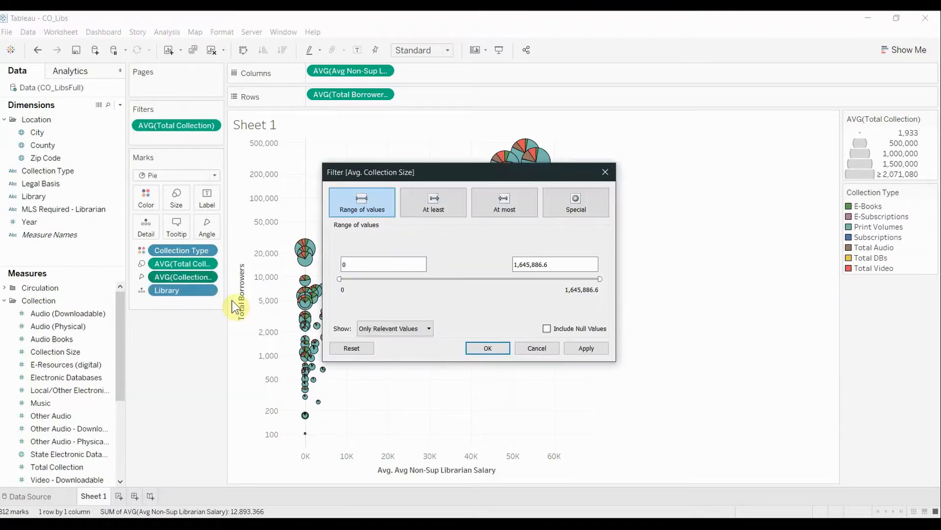
{"action": "left_click", "coordinate": [419, 214]}
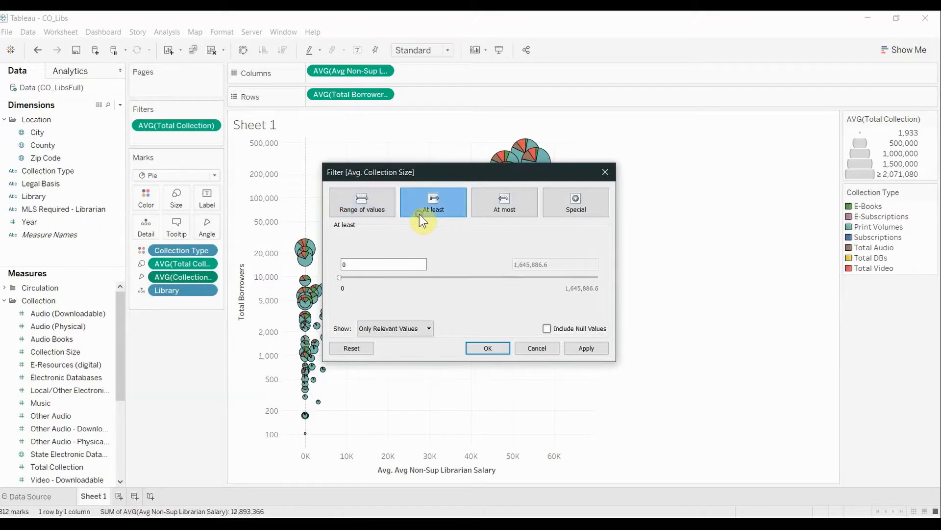
{"action": "left_click_drag", "start_coordinate": [384, 261], "coordinate": [341, 277]}
{"action": "type", "text": "1"}
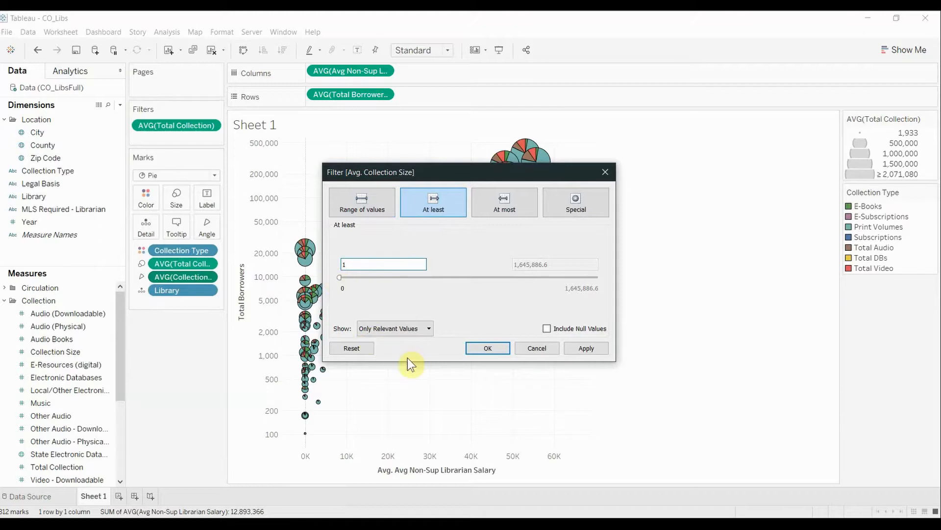
{"action": "left_click", "coordinate": [475, 349]}
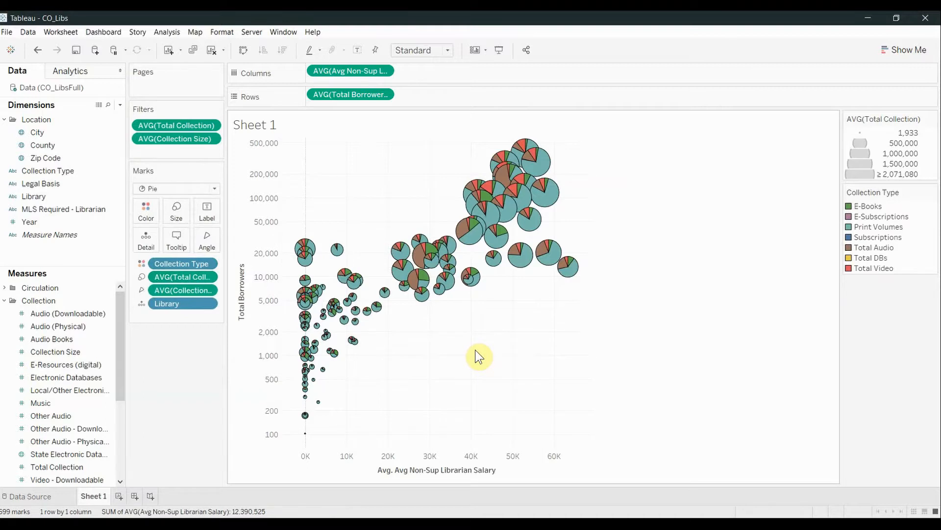
- Add a filter on the average Avg Non-Sup Librarian Salary that keeps only values of at least 1
{"action": "left_click", "coordinate": [385, 72]}
{"action": "left_click", "coordinate": [387, 82]}
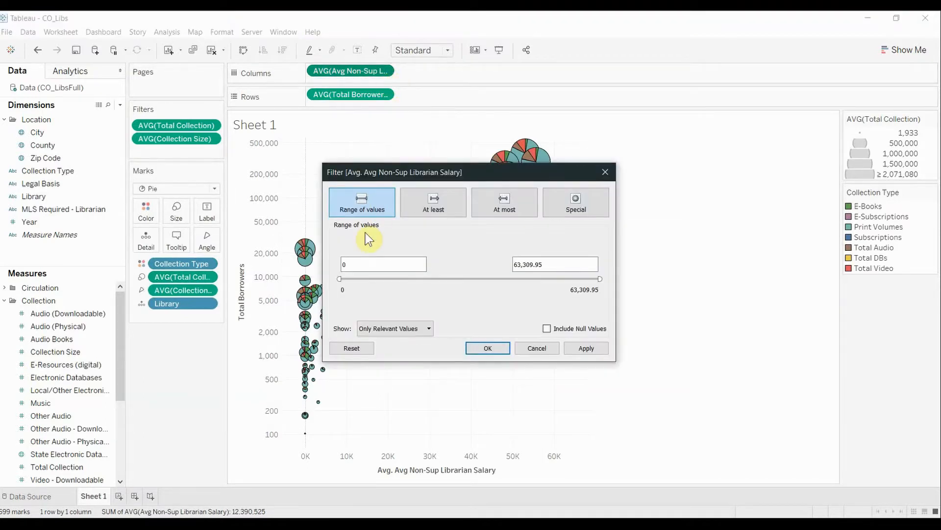
{"action": "left_click", "coordinate": [406, 210]}
{"action": "left_click", "coordinate": [349, 268]}
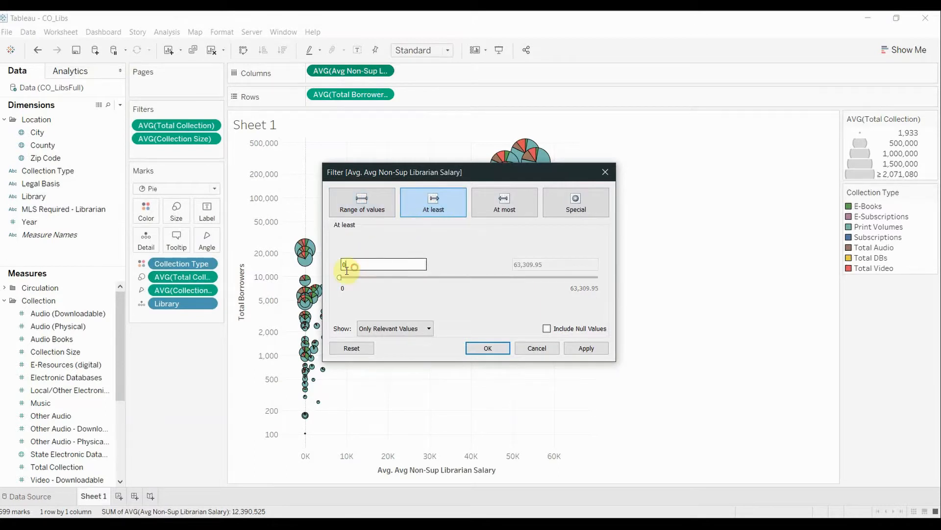
{"action": "type", "text": "1"}
{"action": "left_click", "coordinate": [479, 349]}
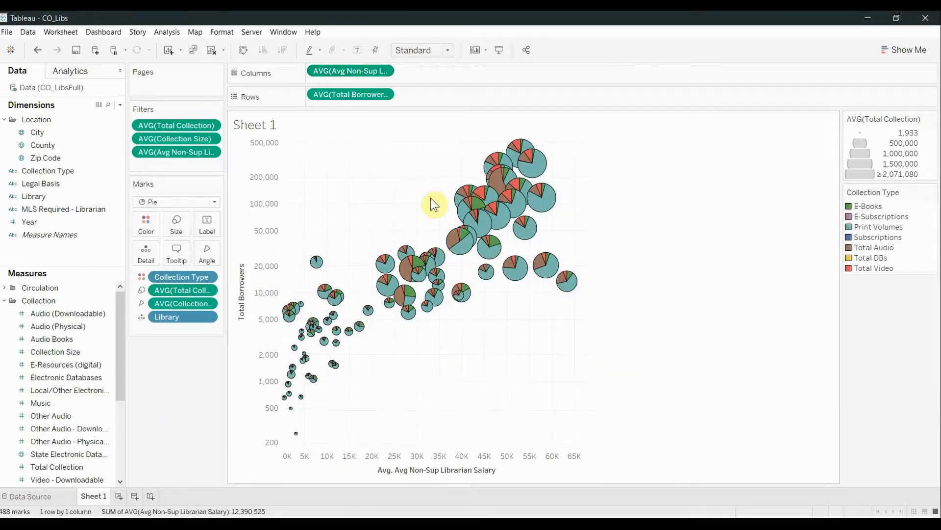
- Add an "At least" filter on average Total Borrowers with a minimum of 102.5
{"action": "left_click", "coordinate": [387, 95]}
{"action": "left_click", "coordinate": [380, 109]}
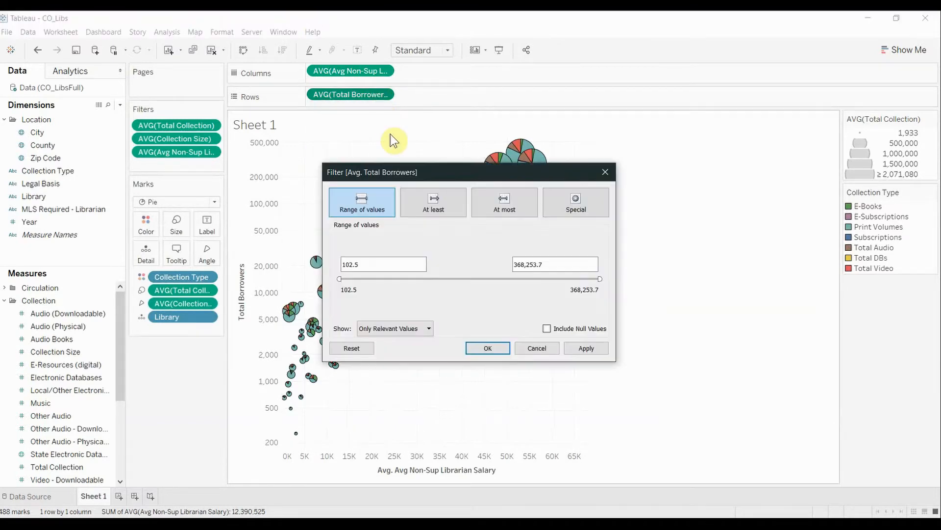
{"action": "left_click", "coordinate": [426, 197]}
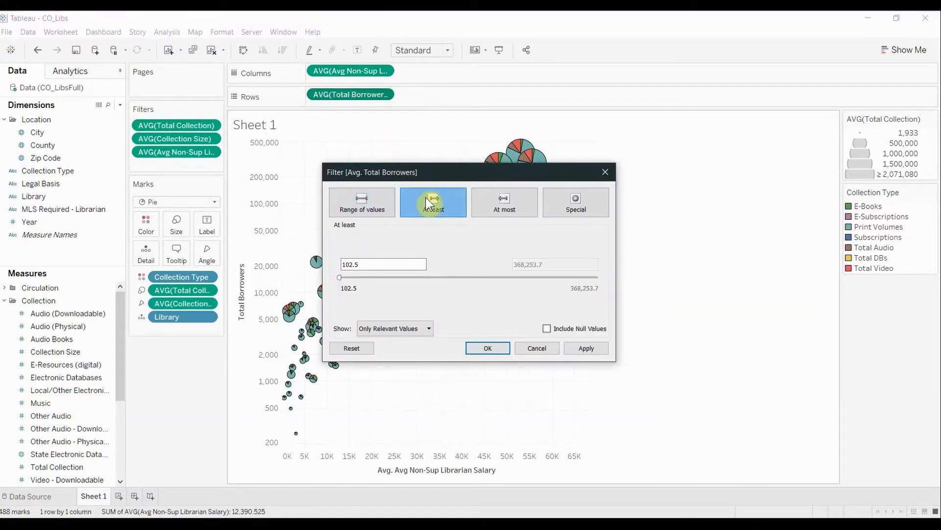
{"action": "left_click", "coordinate": [496, 351]}
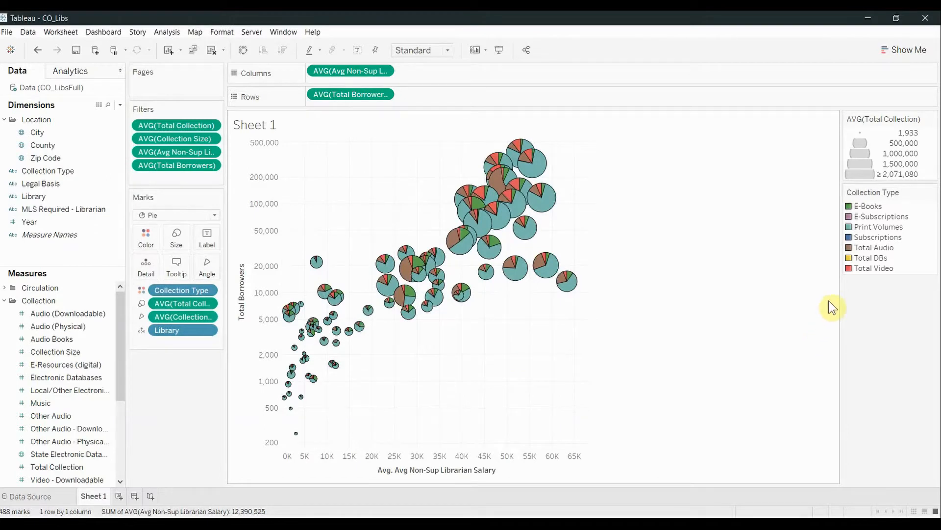
- Edit the average Total Collection sizes, raising the upper end of the mark size range slightly to enlarge the pies
{"action": "left_click", "coordinate": [932, 119]}
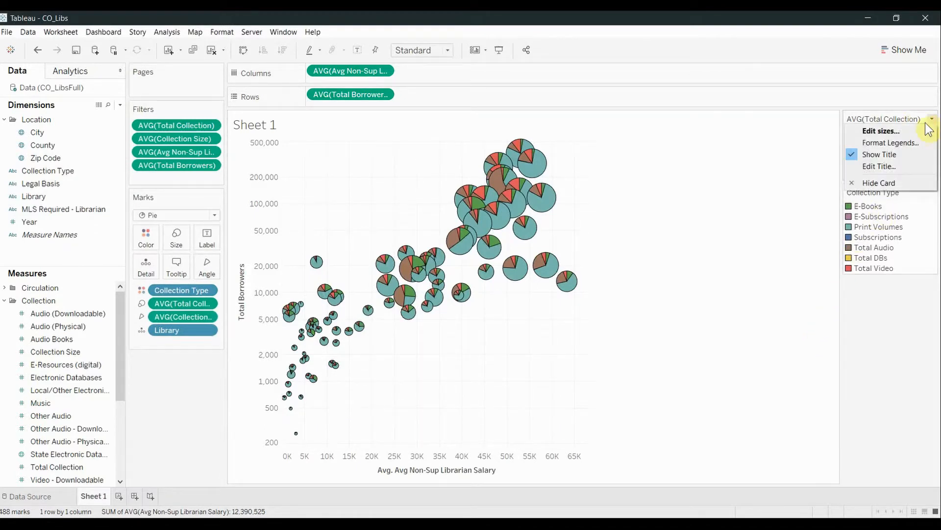
{"action": "left_click", "coordinate": [921, 131]}
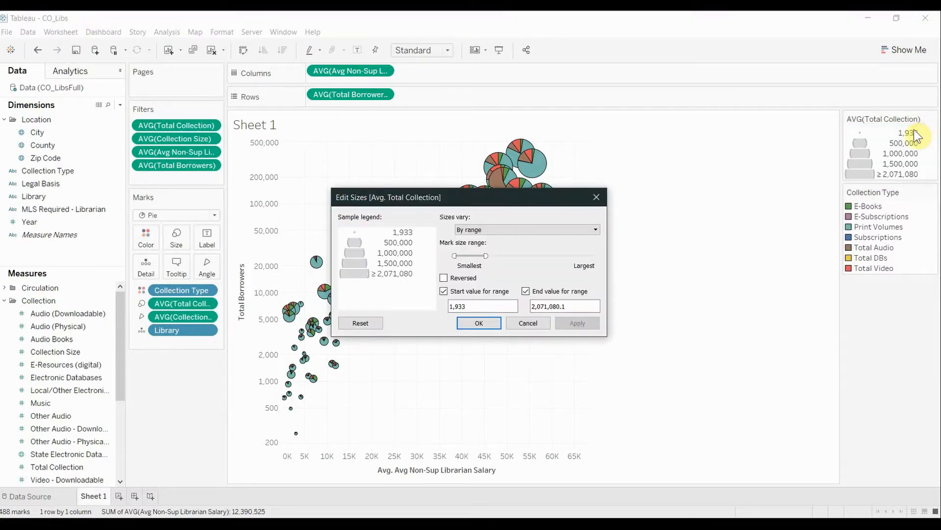
{"action": "left_click_drag", "start_coordinate": [549, 206], "coordinate": [720, 303]}
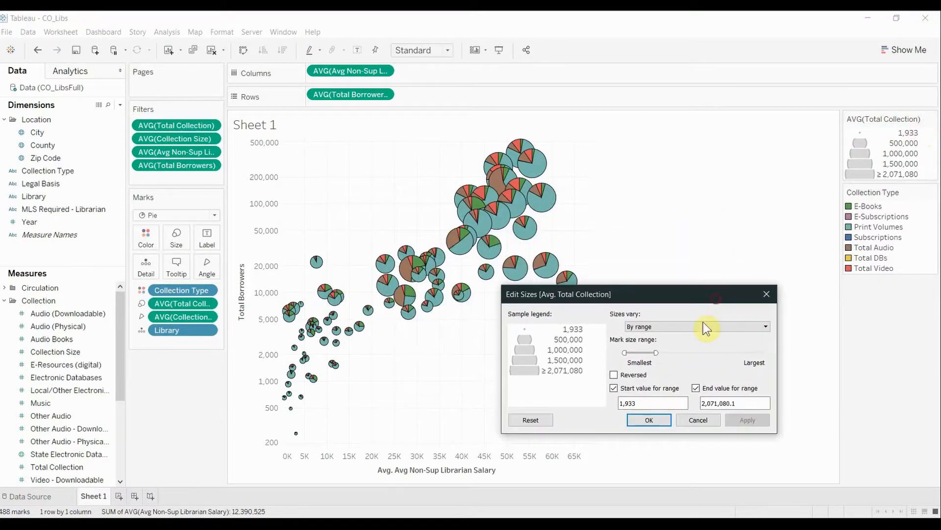
{"action": "left_click", "coordinate": [656, 353]}
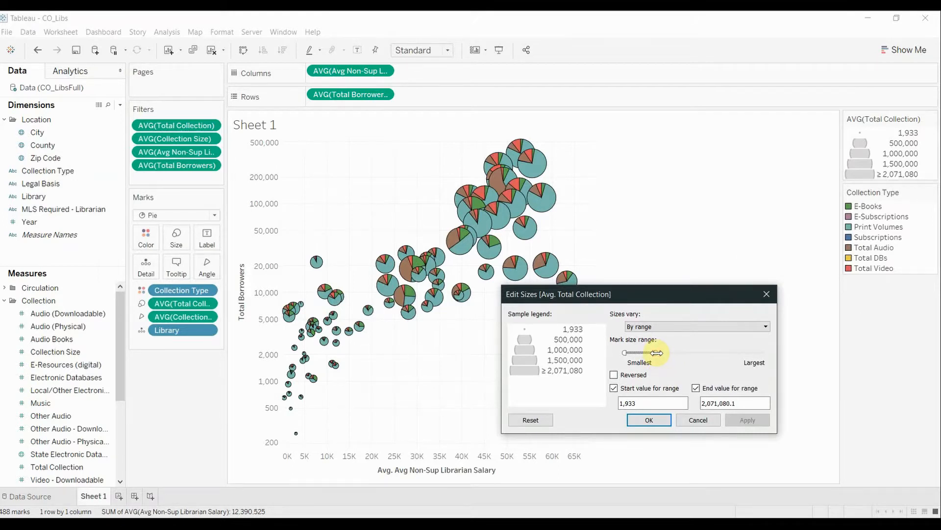
{"action": "left_click_drag", "start_coordinate": [656, 353], "coordinate": [664, 353]}
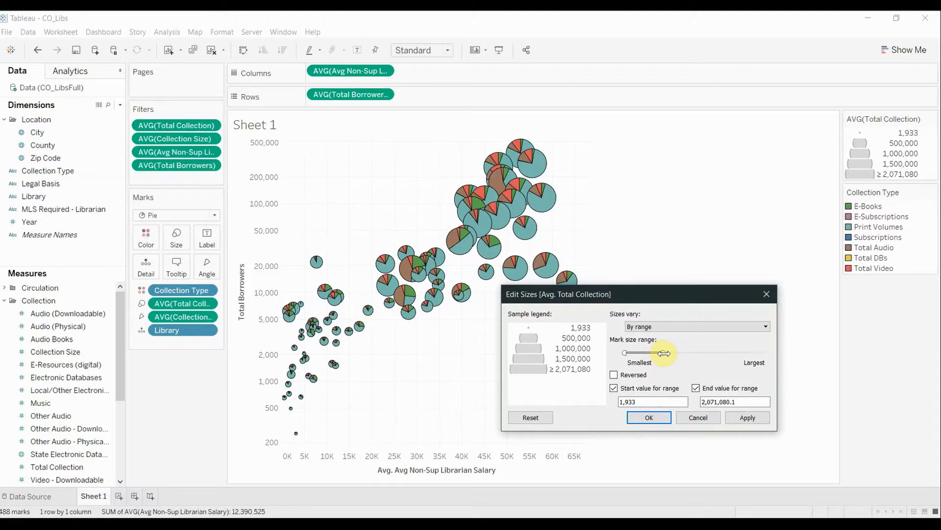
{"action": "left_click", "coordinate": [742, 419]}
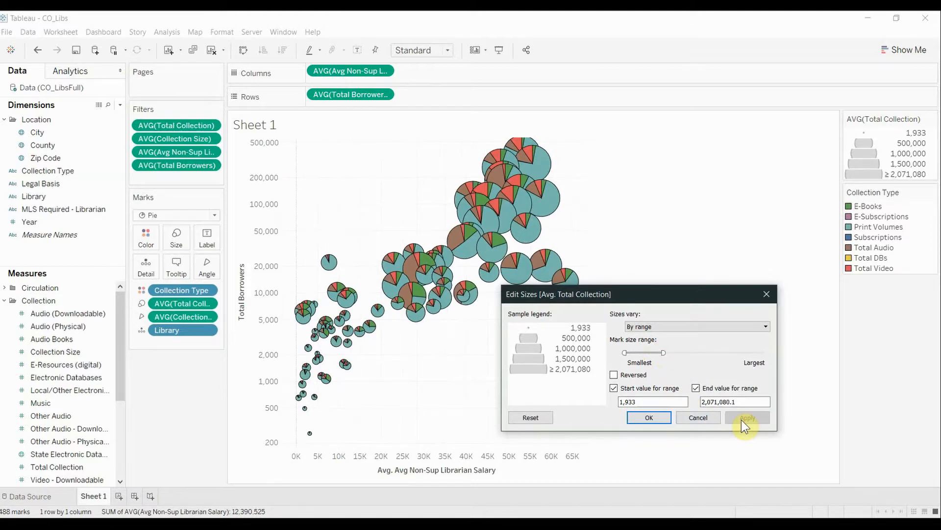
{"action": "left_click", "coordinate": [657, 416]}
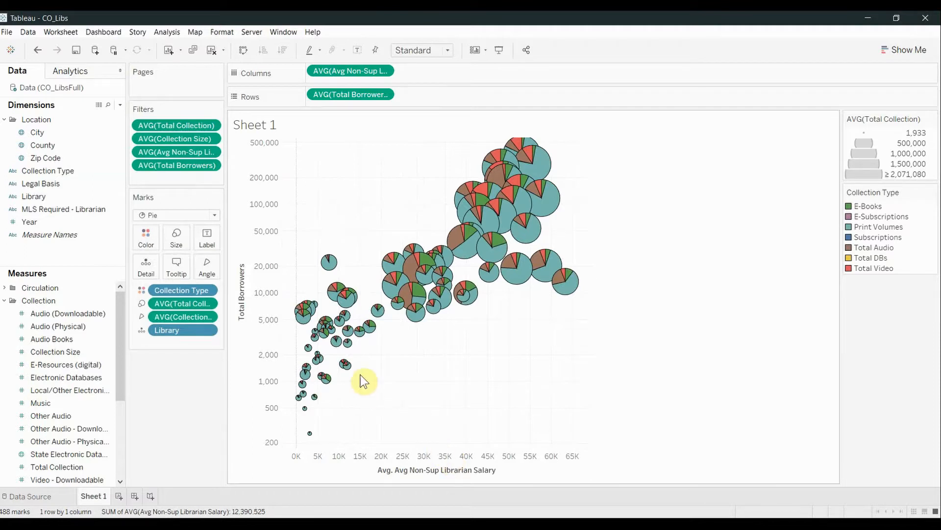
- Page the view by the Year dimension and play the pages forward from 2008 to 2017
{"action": "left_click", "coordinate": [92, 222]}
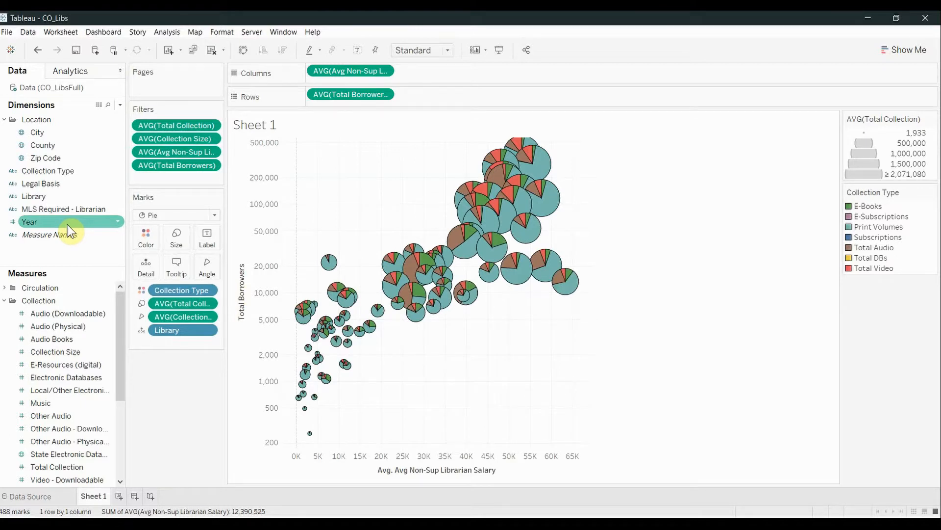
{"action": "left_click_drag", "start_coordinate": [68, 231], "coordinate": [174, 84]}
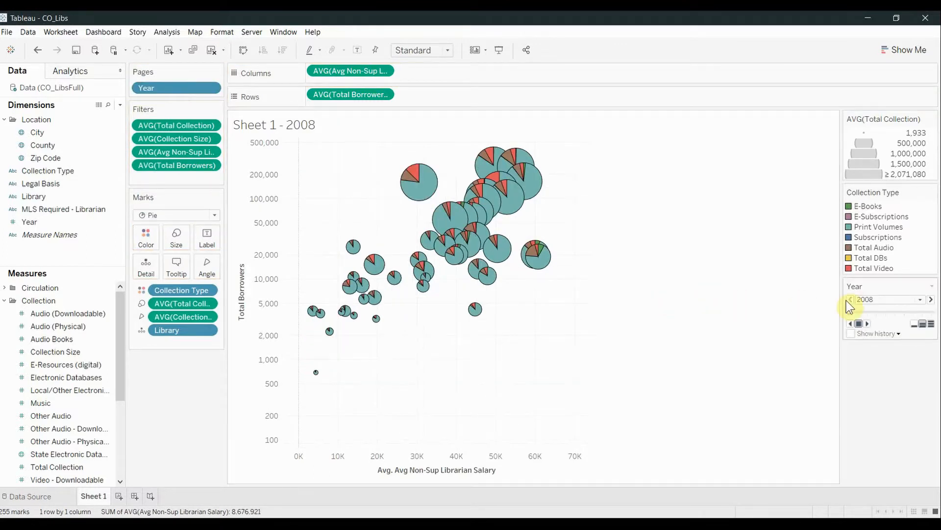
{"action": "left_click", "coordinate": [867, 323]}
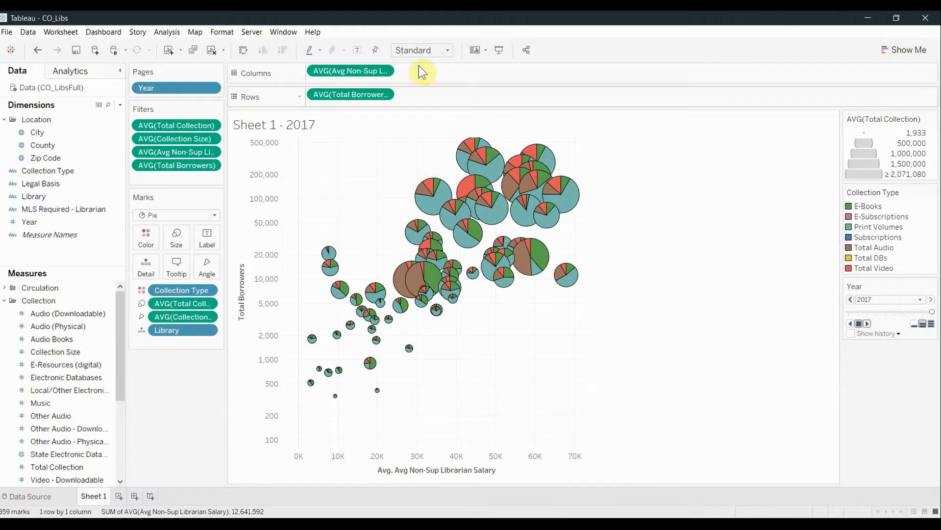
- Show trend lines on the librarian salary versus total borrowers scatter plot
{"action": "left_click", "coordinate": [177, 33]}
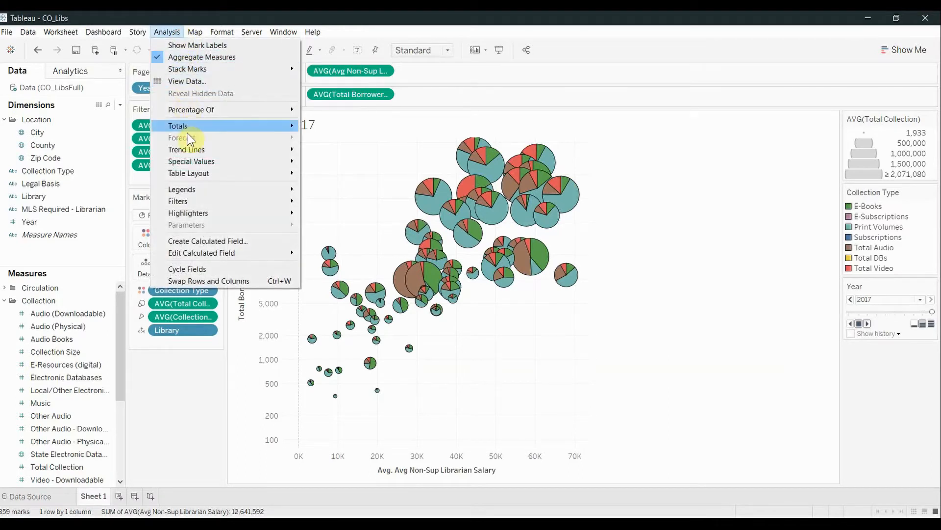
{"action": "mouse_move", "coordinate": [186, 146]}
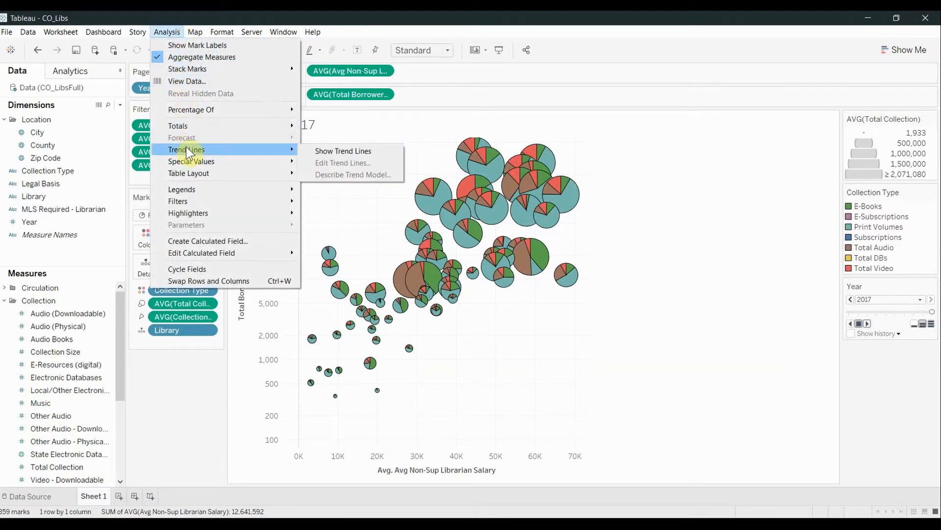
{"action": "left_click", "coordinate": [327, 152]}
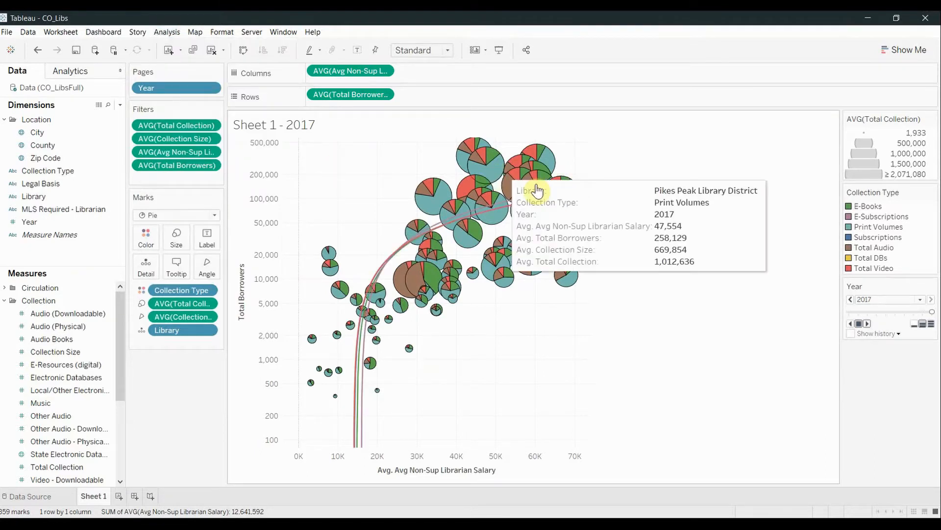
{"action": "mouse_move", "coordinate": [465, 222]}
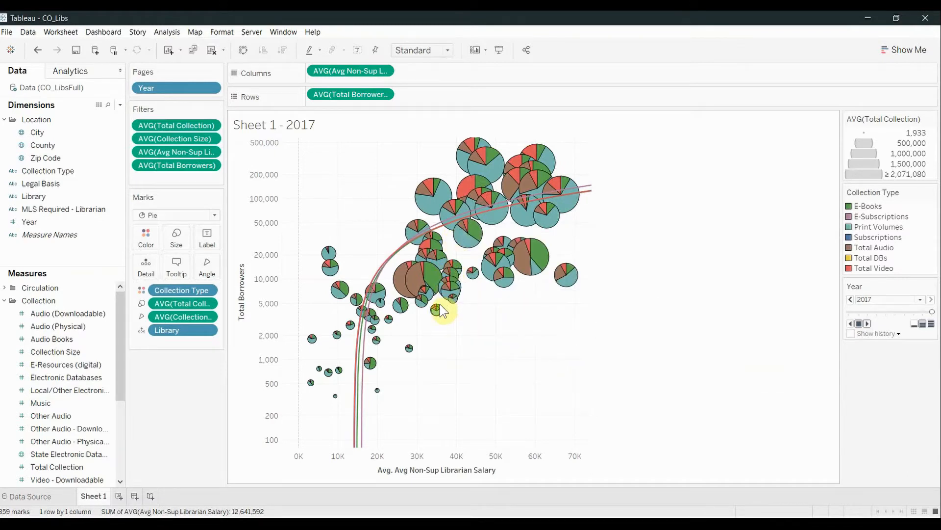
{"action": "left_click", "coordinate": [371, 458]}
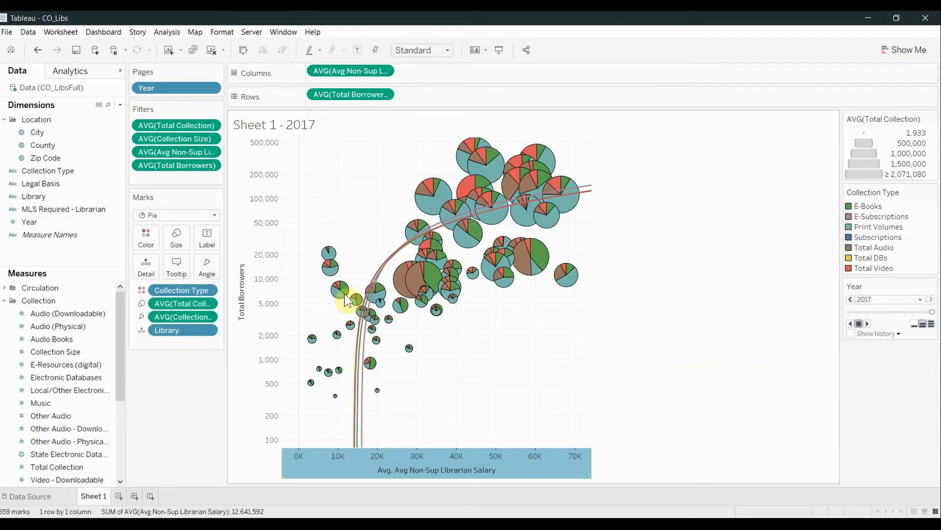
- Change the trend line model type to Exponential and exclude Collection Type from its factors
{"action": "left_click", "coordinate": [167, 33]}
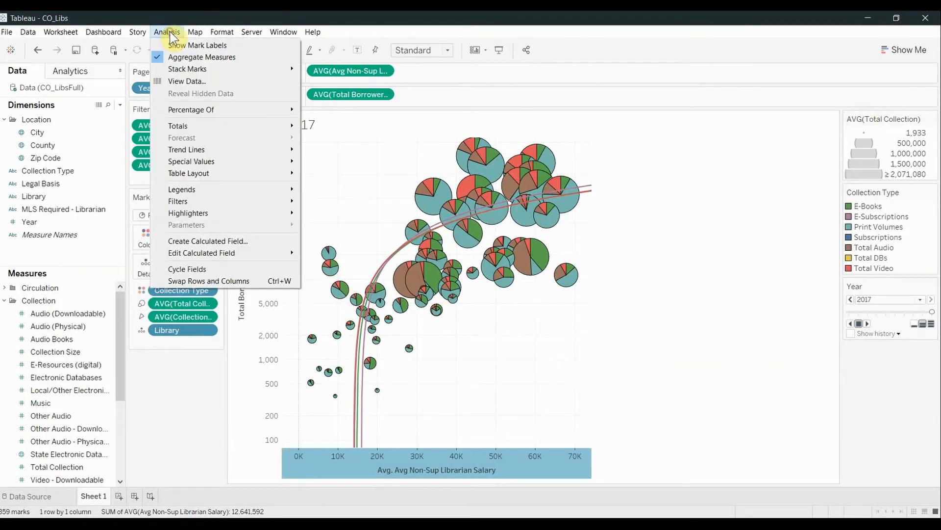
{"action": "left_click", "coordinate": [222, 149]}
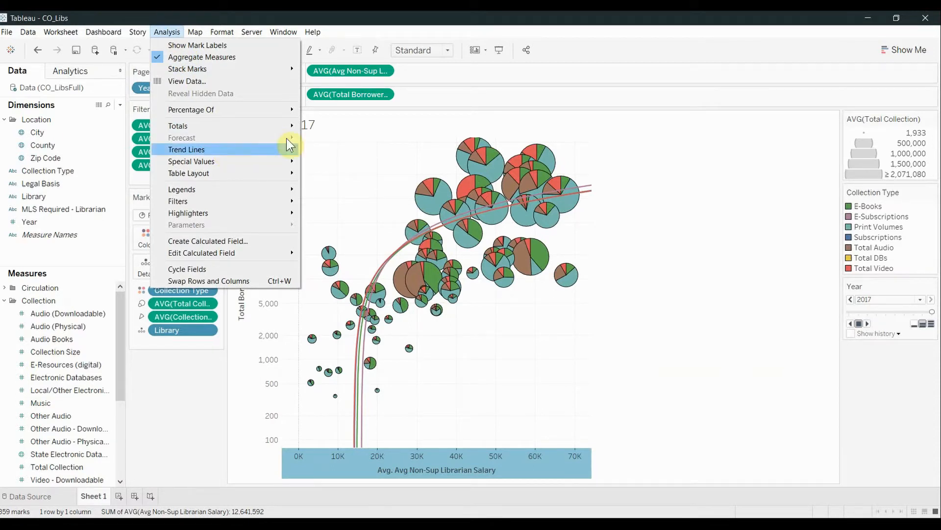
{"action": "mouse_move", "coordinate": [279, 150]}
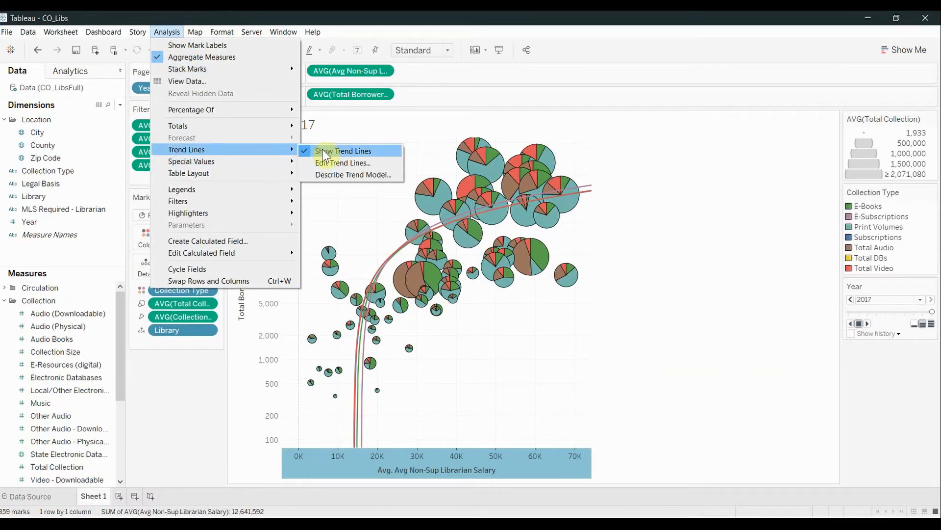
{"action": "left_click", "coordinate": [322, 161]}
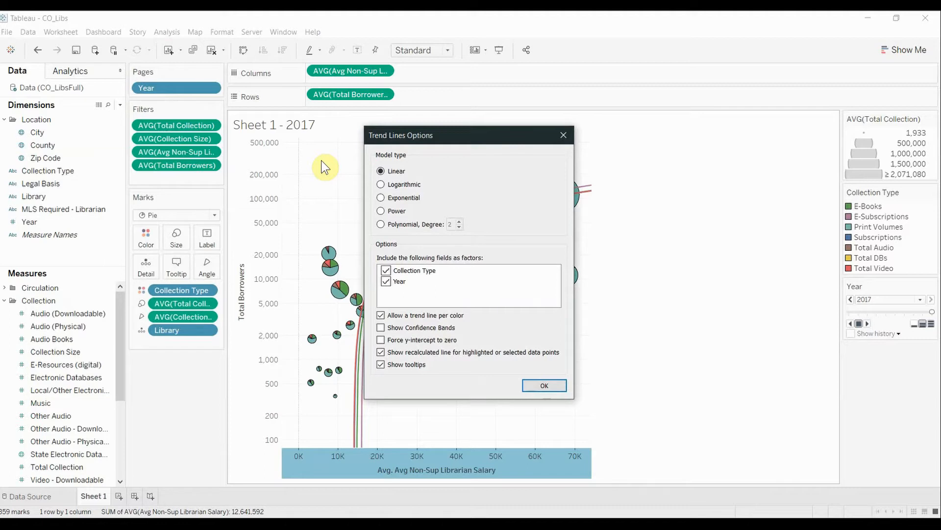
{"action": "left_click", "coordinate": [381, 199]}
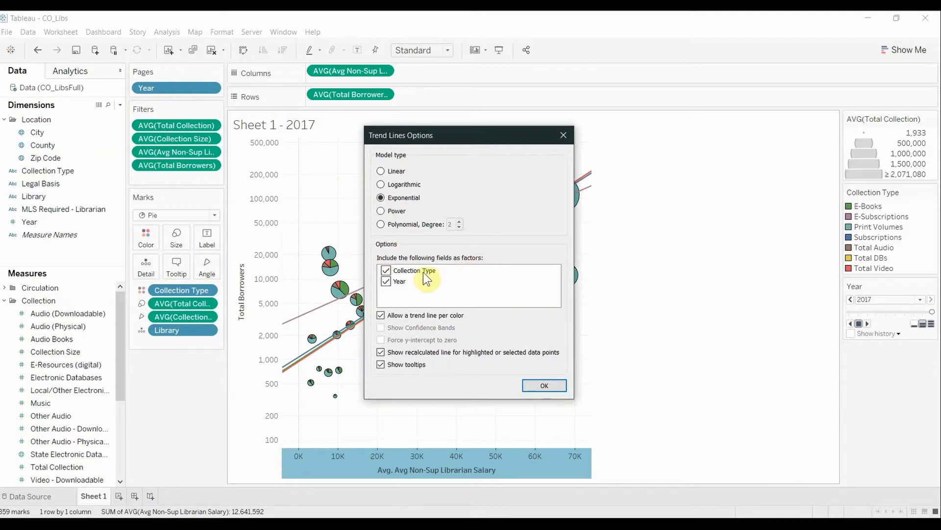
{"action": "left_click", "coordinate": [386, 271]}
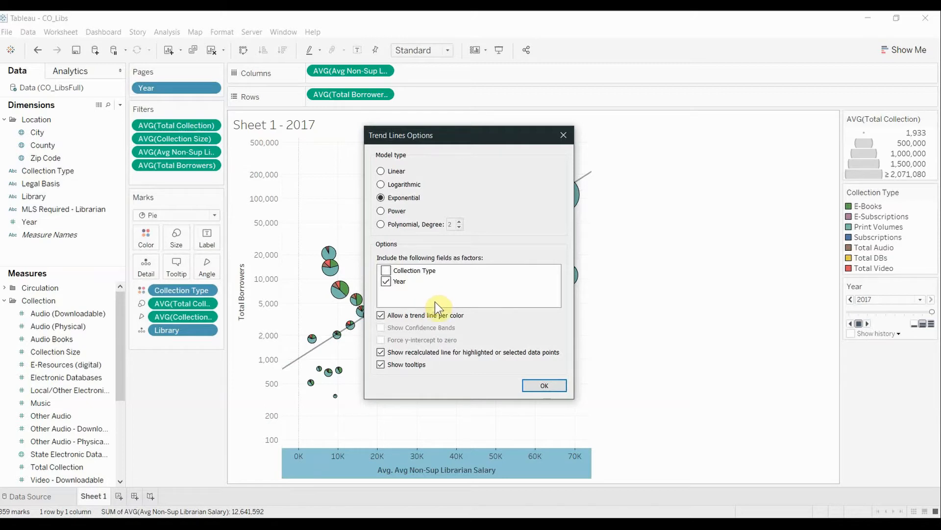
{"action": "left_click", "coordinate": [534, 386]}
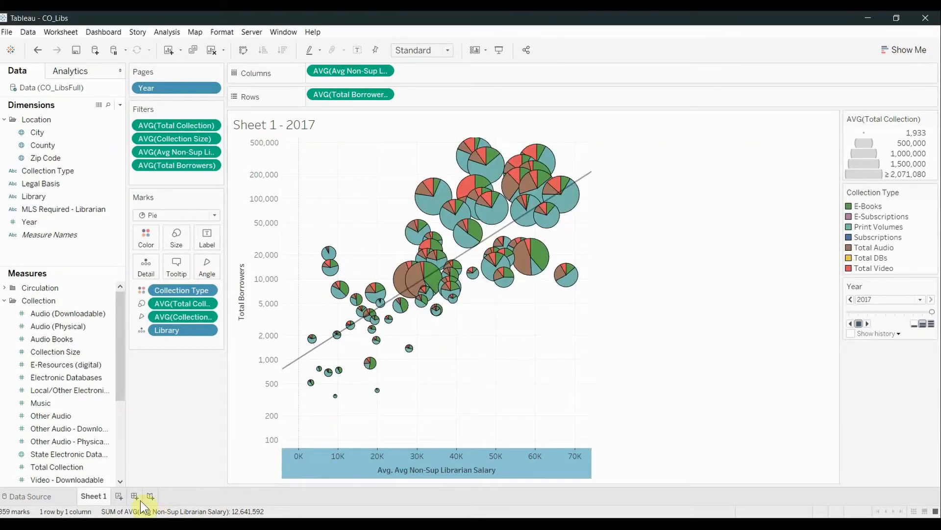
- Rename the worksheet as Borrowers & Collection
{"action": "right_click", "coordinate": [99, 499]}
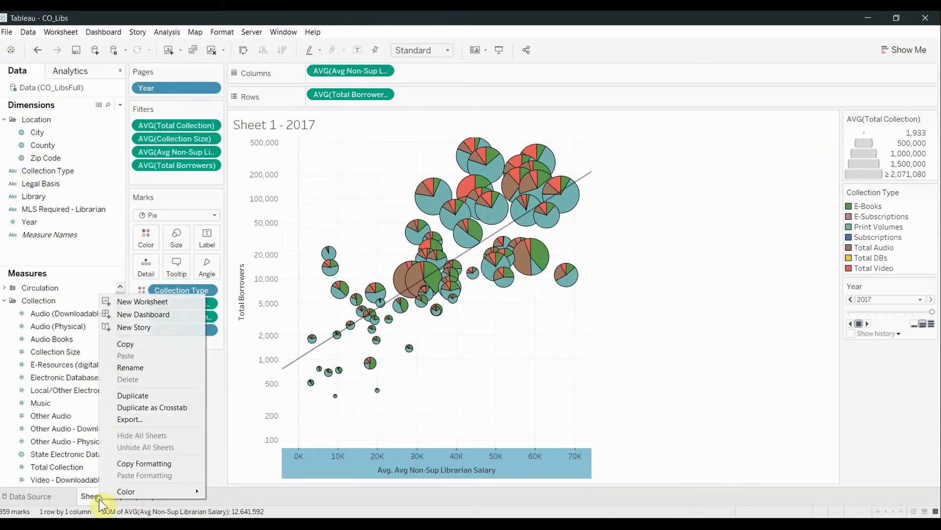
{"action": "left_click", "coordinate": [149, 368]}
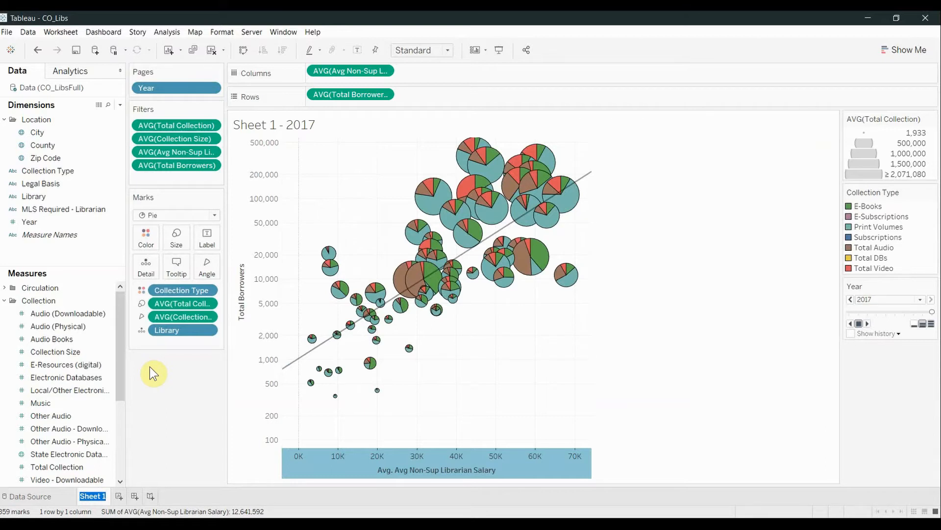
{"action": "type", "text": "Borrowers"}
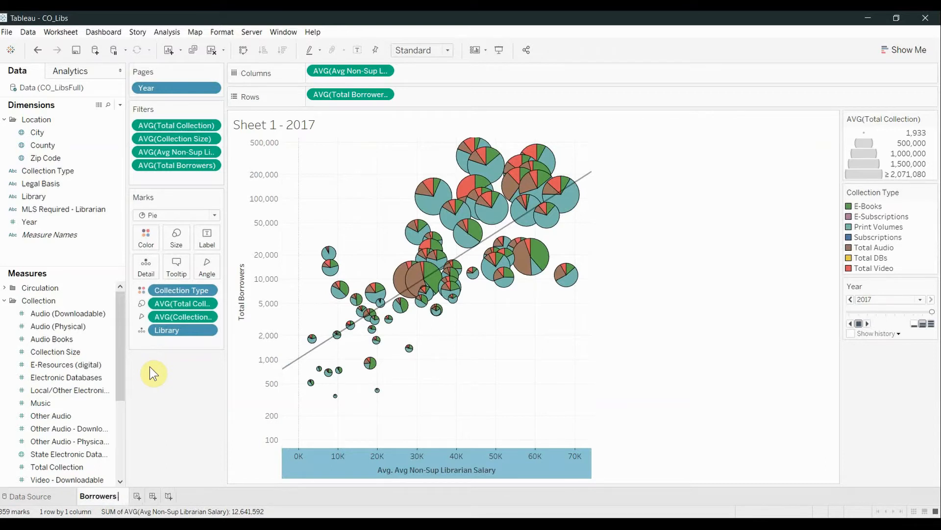
{"action": "type", "text": " & Collection"}
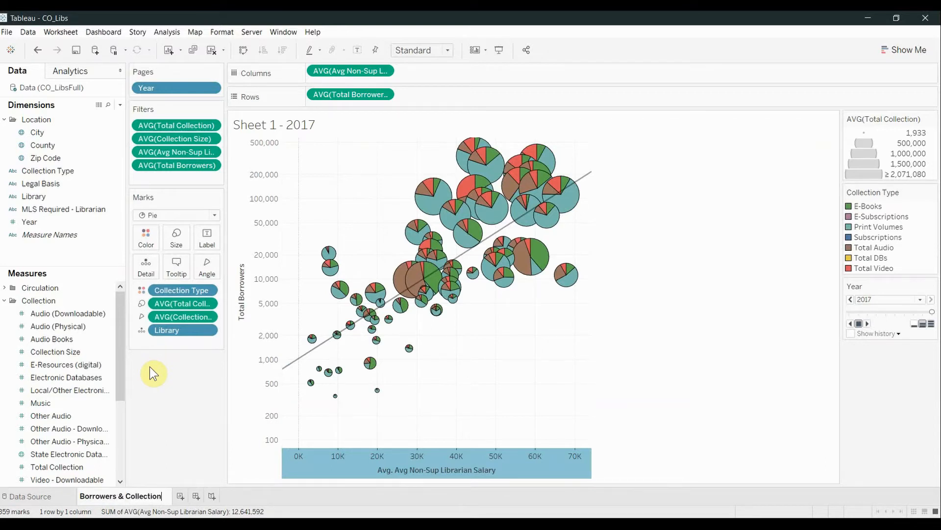
{"action": "key", "text": "Return"}
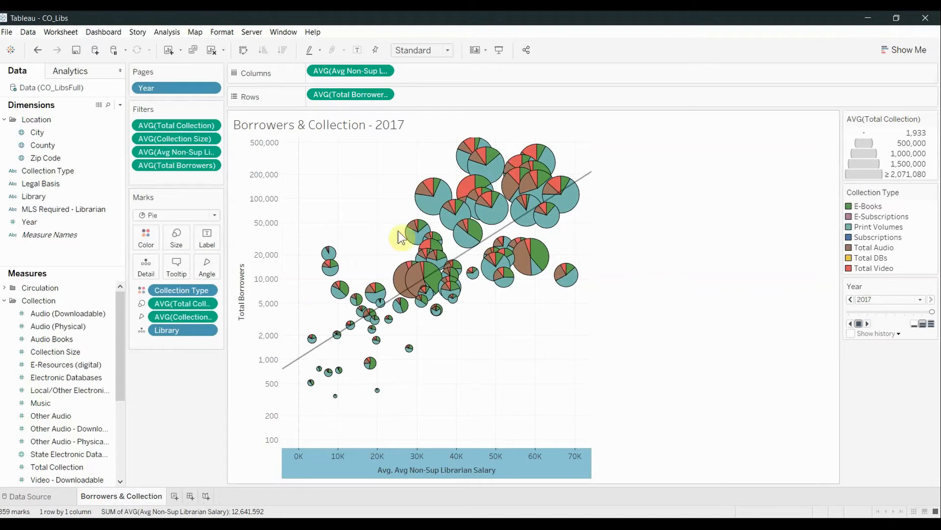
- Edit the chart title, replacing the sheet name field with "Salary, Borrowers & Collection" ahead of the page name
{"action": "right_click", "coordinate": [349, 135]}
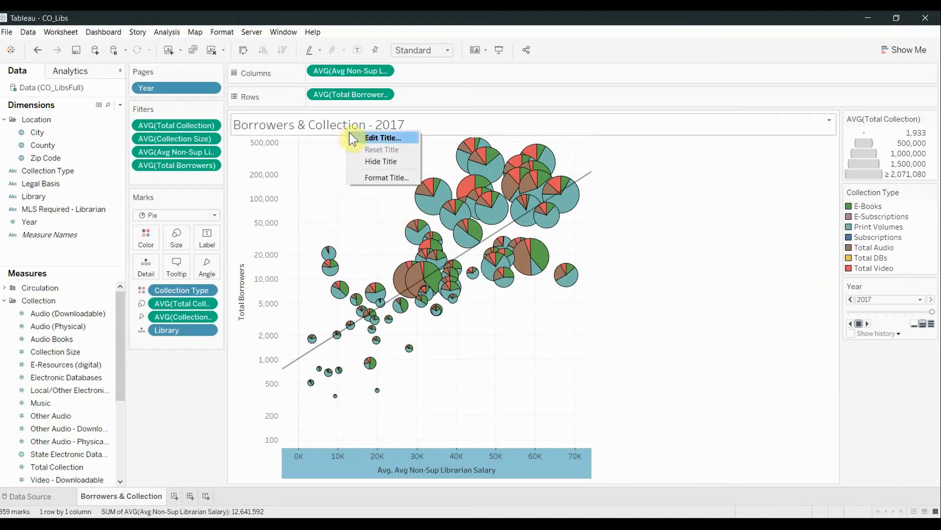
{"action": "left_click", "coordinate": [354, 137]}
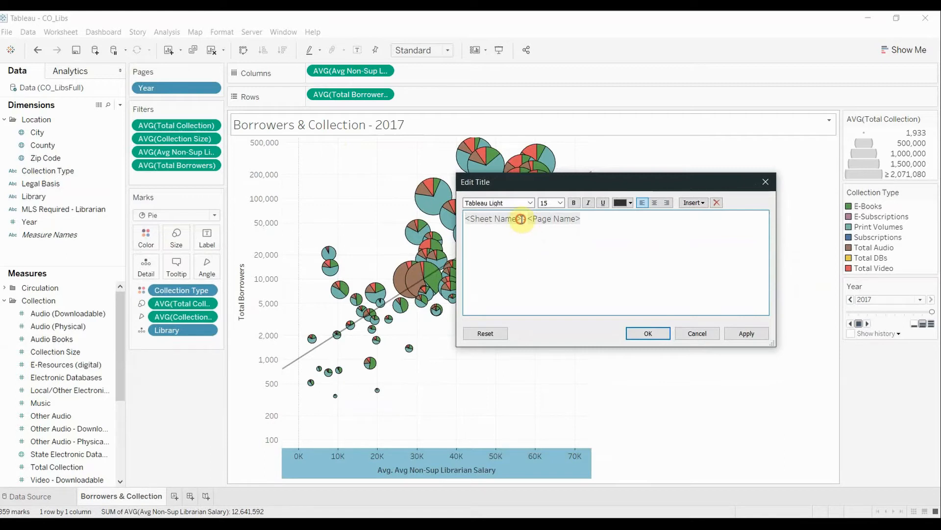
{"action": "left_click_drag", "start_coordinate": [522, 218], "coordinate": [463, 219]}
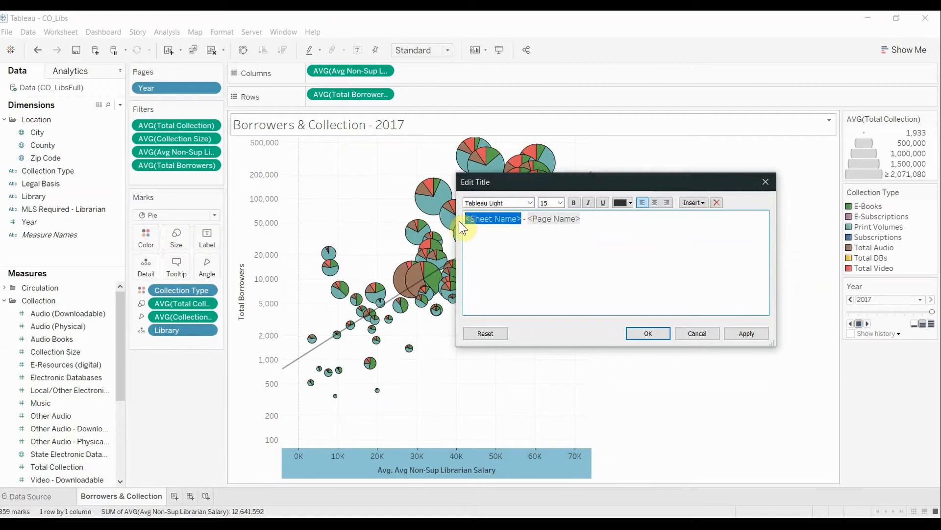
{"action": "type", "text": "Salary, "}
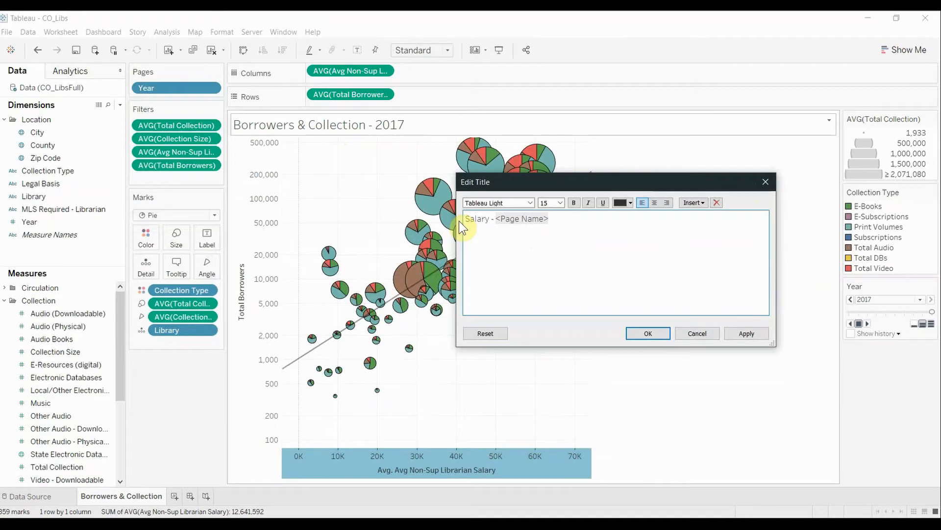
{"action": "type", "text": "Borrowers"}
{"action": "type", "text": " & Collet"}
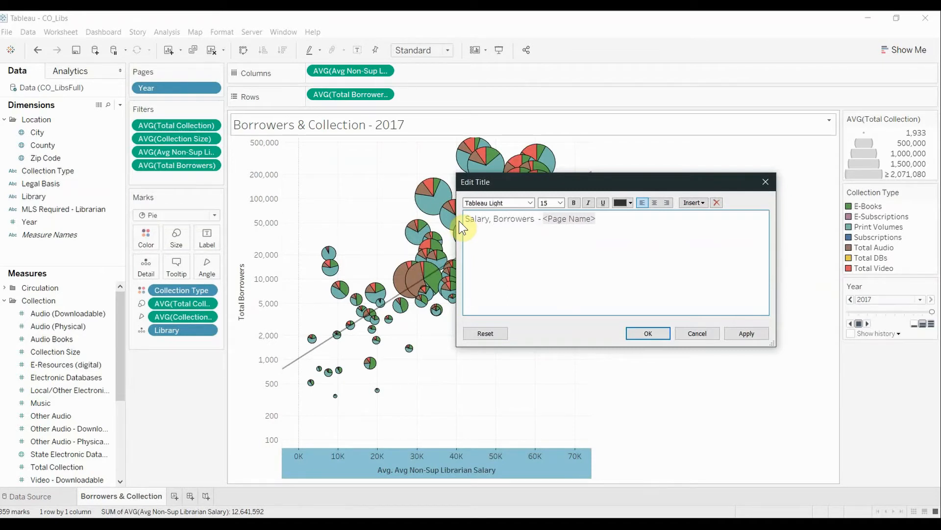
{"action": "type", "text": "tion"}
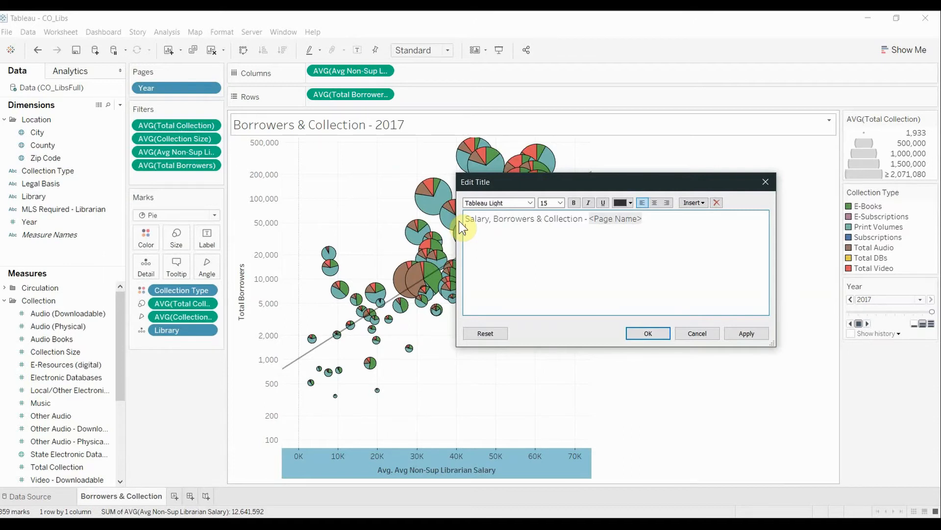
- Add a second title line reading "Collection by Type & Total Size"
{"action": "type", "text": "Collection by Type & Total Size"}
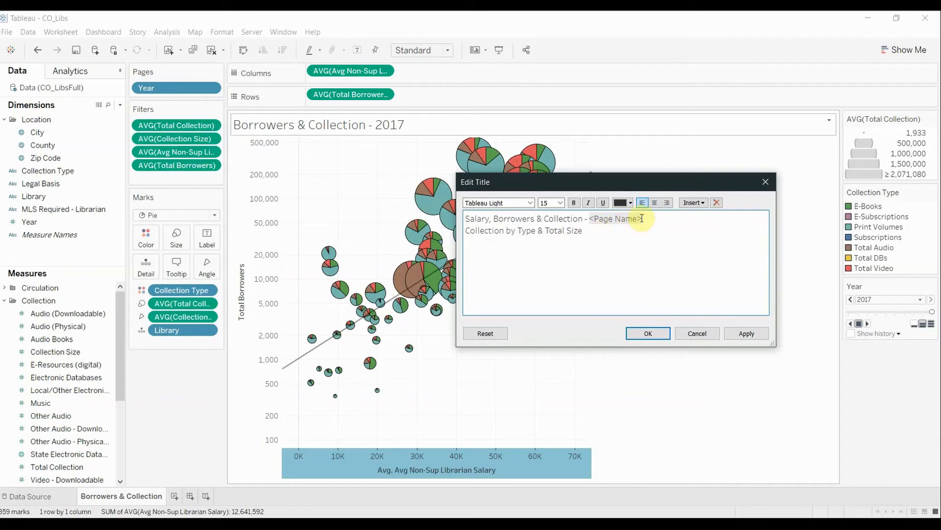
- Make the first title line bold, set the second line's font size to 12, and apply the title
{"action": "left_click_drag", "start_coordinate": [647, 219], "coordinate": [465, 219]}
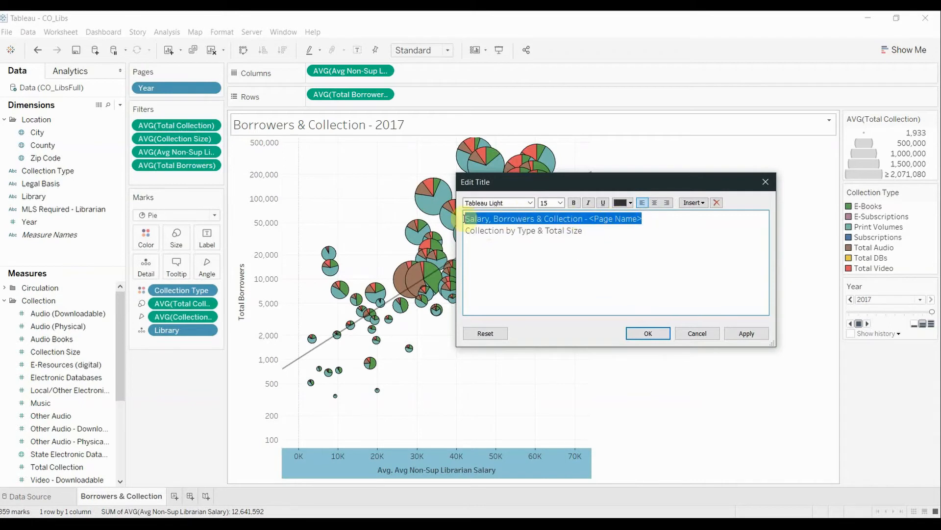
{"action": "left_click", "coordinate": [574, 202]}
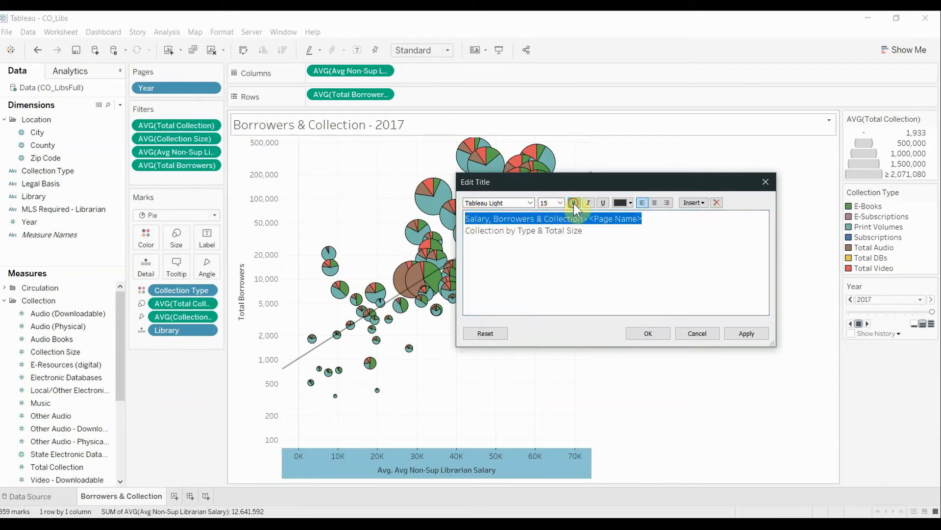
{"action": "left_click_drag", "start_coordinate": [583, 230], "coordinate": [463, 231]}
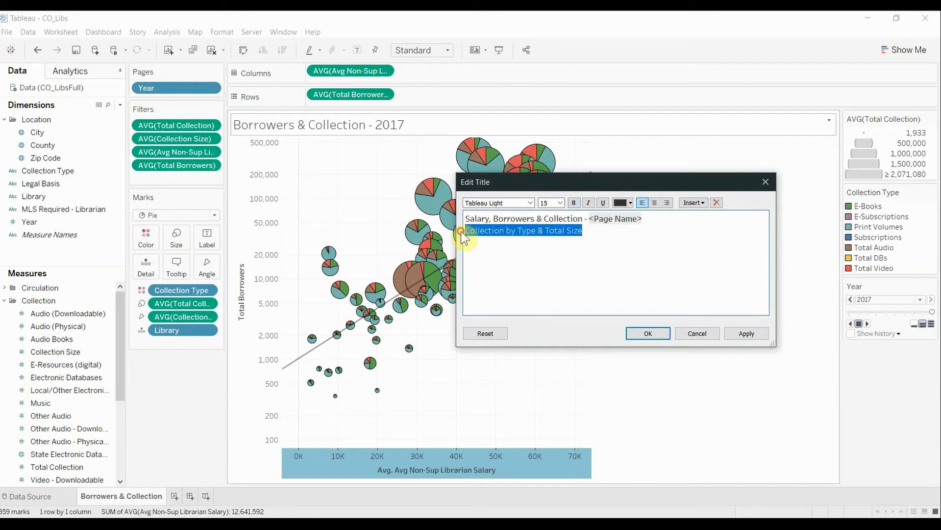
{"action": "left_click", "coordinate": [560, 198]}
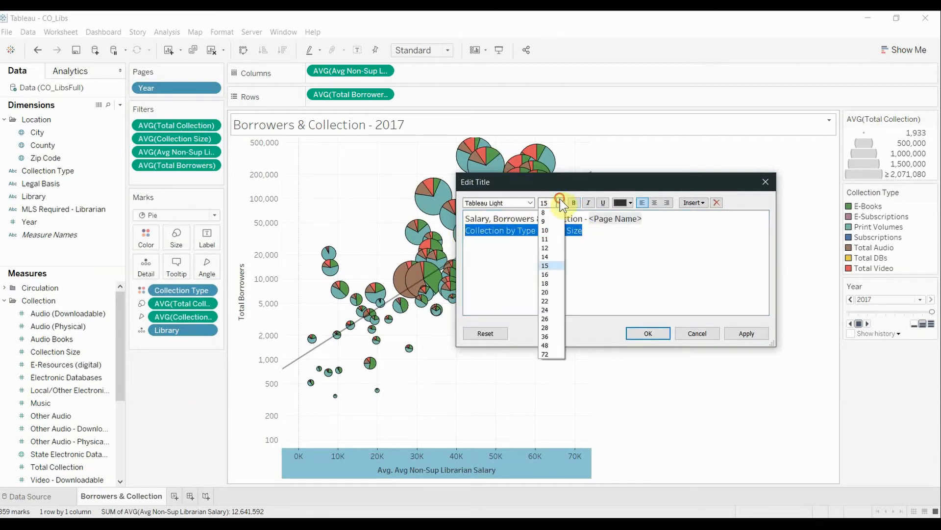
{"action": "left_click", "coordinate": [555, 248]}
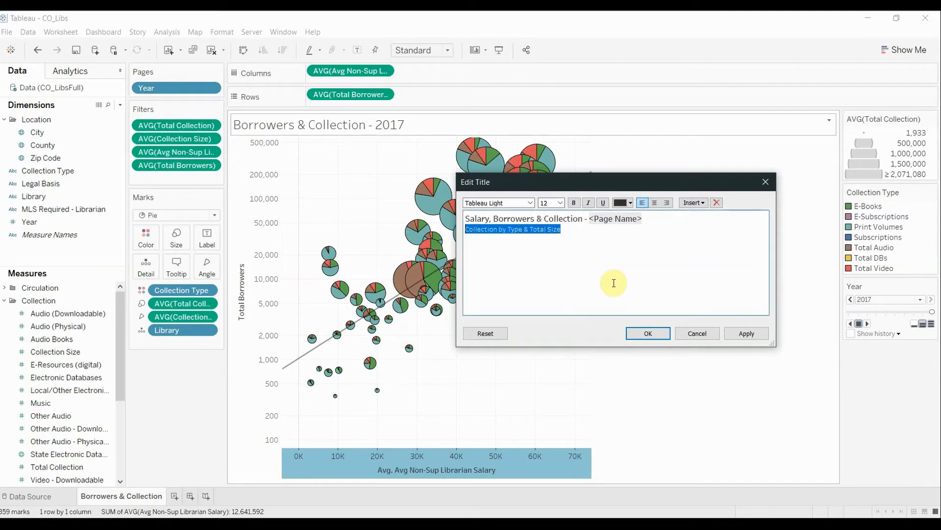
{"action": "left_click", "coordinate": [657, 333]}
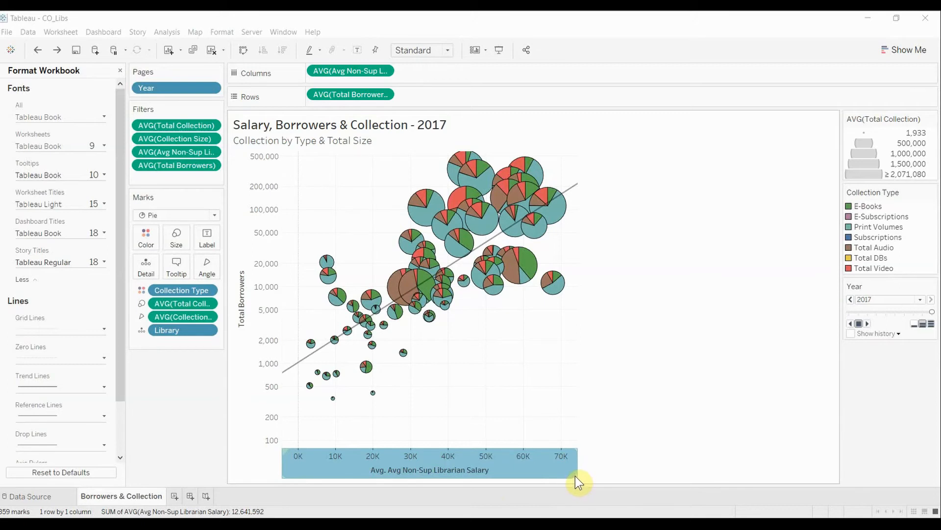
- Widen the scatter plot to nearly fill the view and set the librarian salary axis's custom currency format to 0 decimal places
{"action": "left_click_drag", "start_coordinate": [577, 460], "coordinate": [833, 430]}
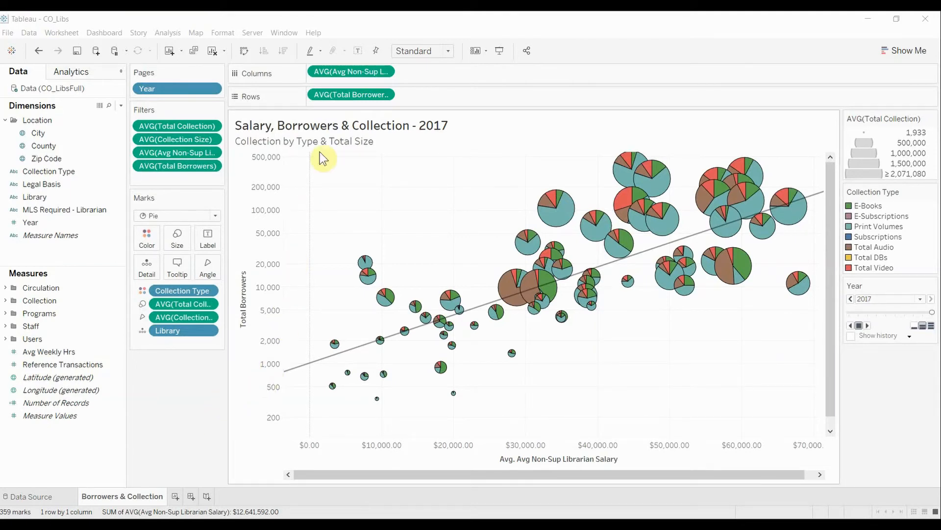
{"action": "left_click", "coordinate": [383, 72]}
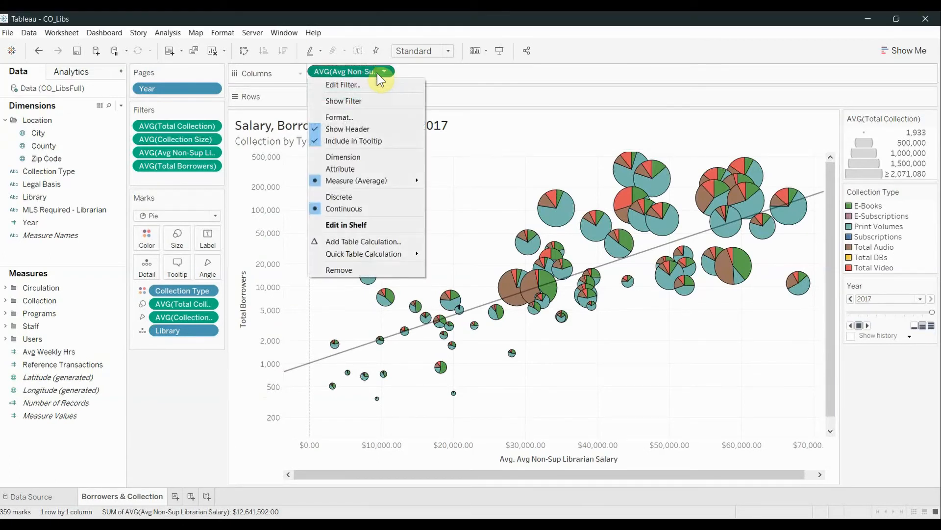
{"action": "left_click", "coordinate": [360, 117]}
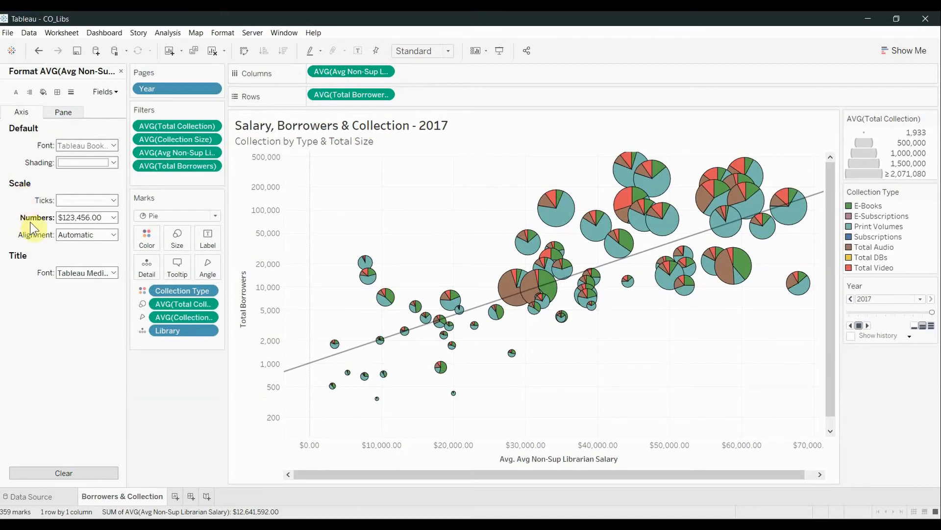
{"action": "left_click", "coordinate": [114, 218]}
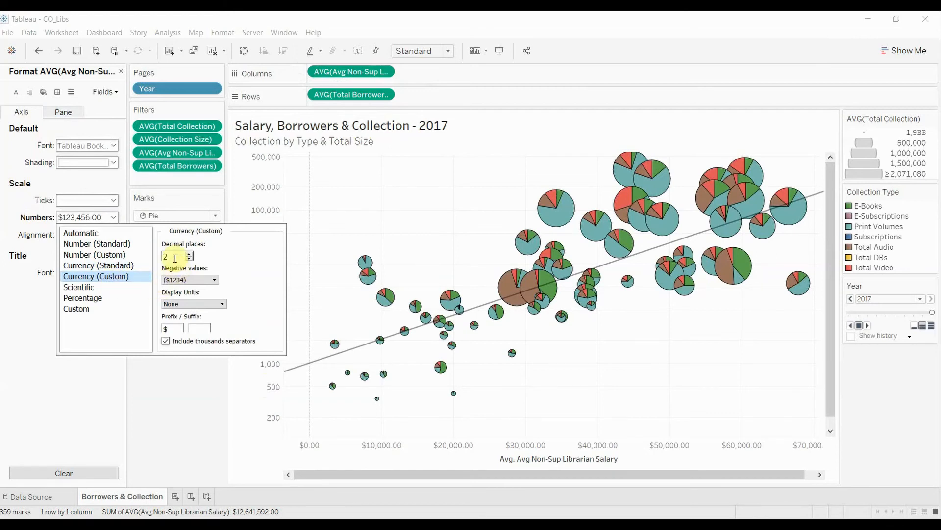
{"action": "left_click_drag", "start_coordinate": [174, 258], "coordinate": [164, 258]}
{"action": "type", "text": "0"}
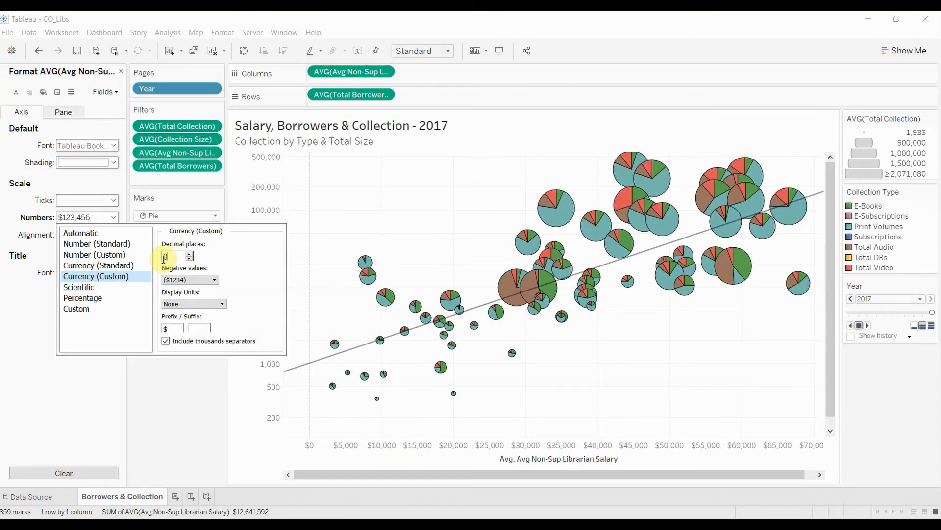
{"action": "left_click", "coordinate": [87, 387]}
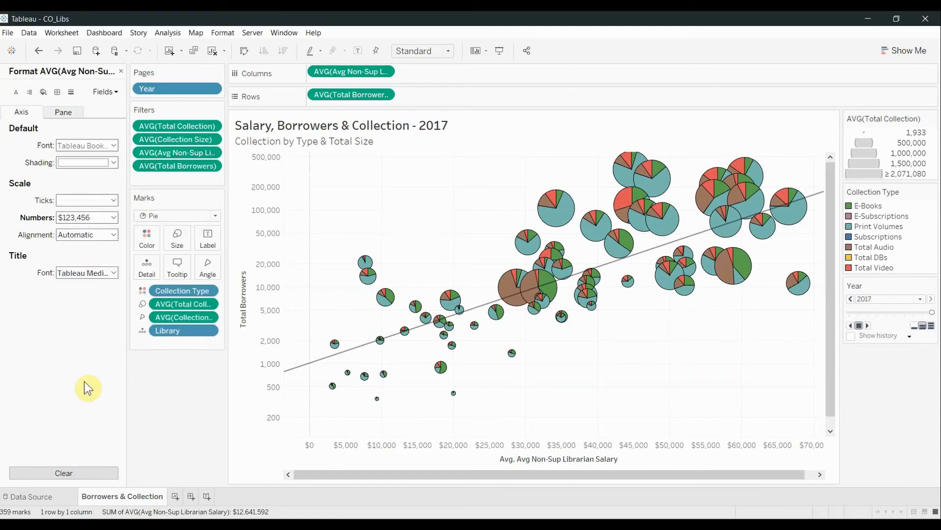
- Format the librarian salary's pane numbers as Currency (Custom) with 0 decimal places
{"action": "left_click", "coordinate": [59, 117]}
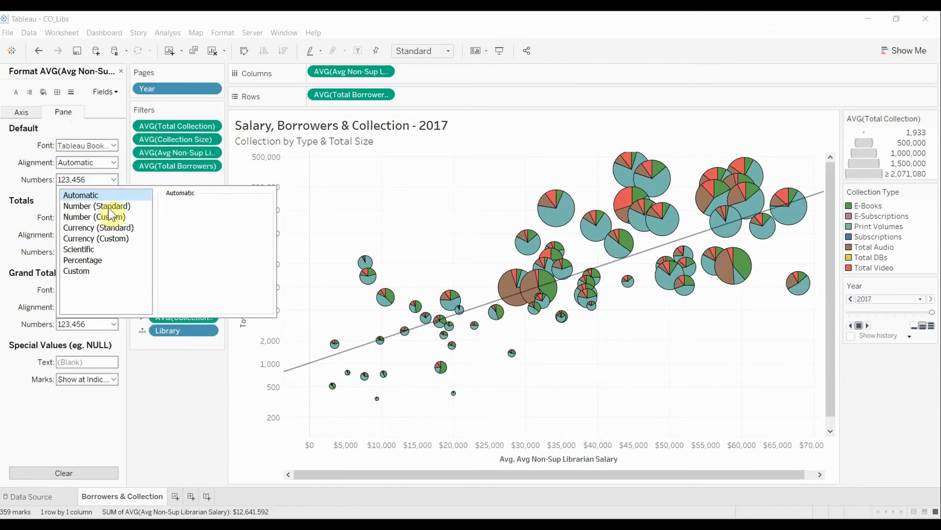
{"action": "left_click", "coordinate": [106, 239]}
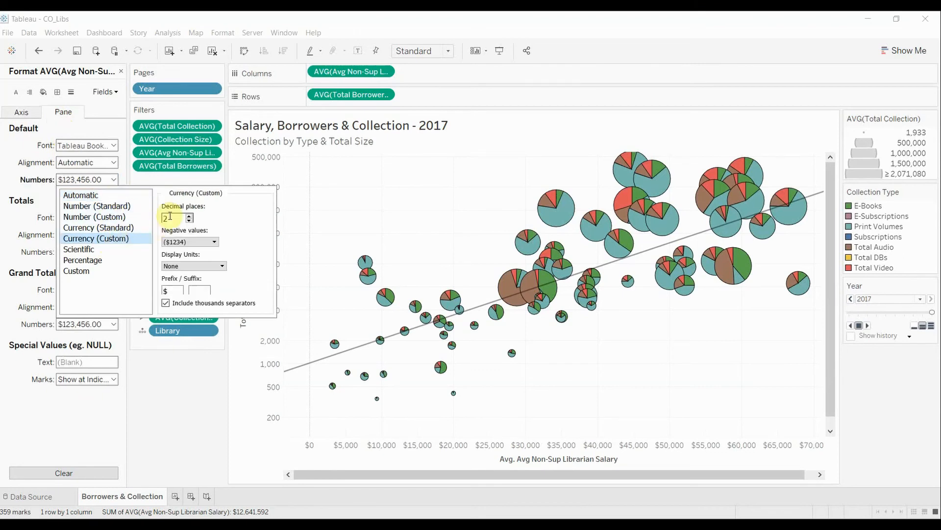
{"action": "double_click", "coordinate": [166, 217]}
{"action": "type", "text": "0"}
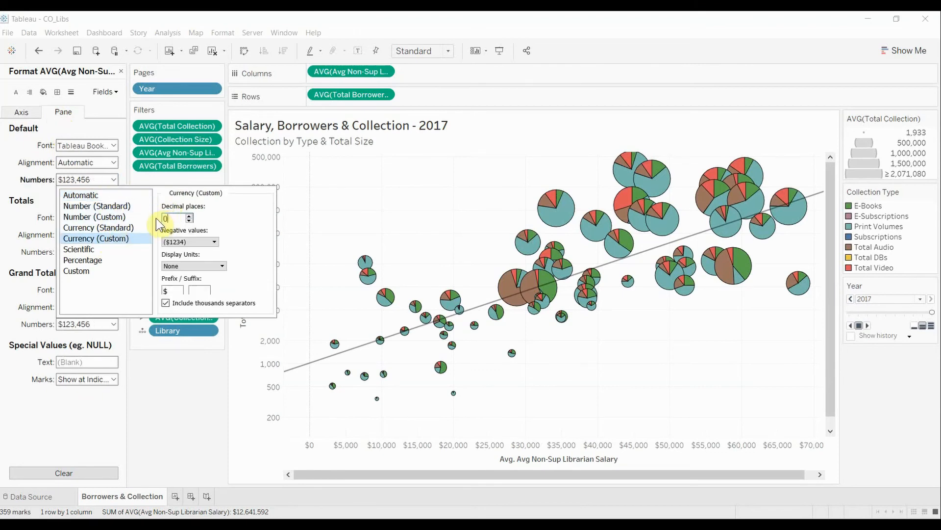
{"action": "left_click", "coordinate": [92, 417]}
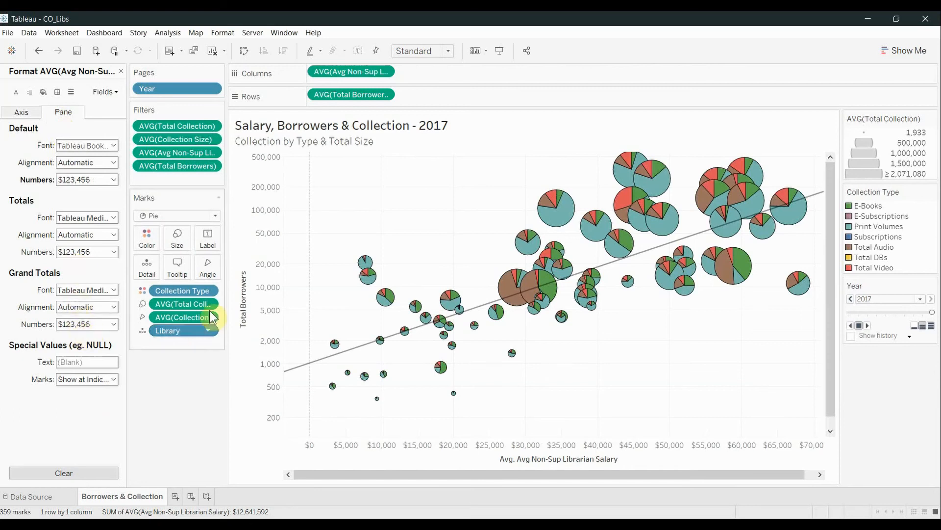
{"action": "mouse_move", "coordinate": [517, 293]}
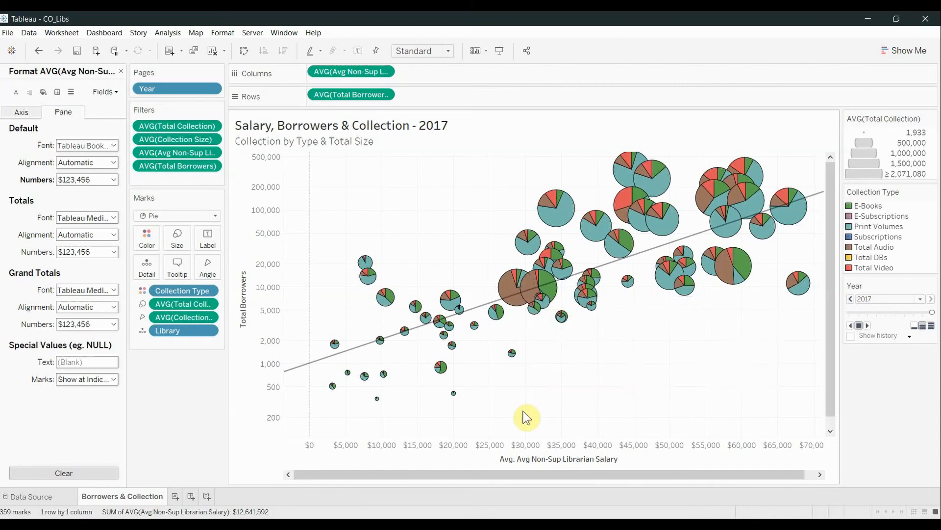
- Shorten the horizontal axis title to "Avg Non-Sup Librarian Salary" and save the workbook
{"action": "right_click", "coordinate": [513, 464]}
{"action": "left_click", "coordinate": [516, 379]}
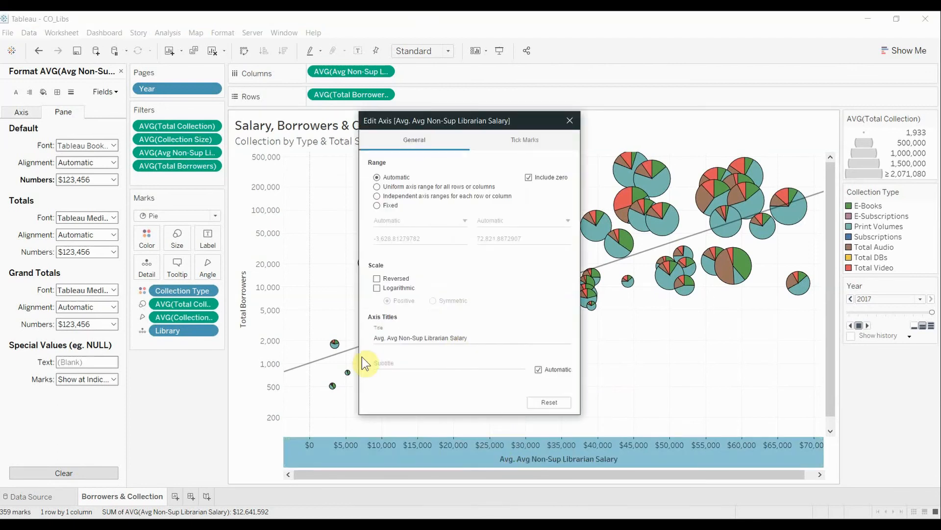
{"action": "triple_click", "coordinate": [386, 337]}
{"action": "double_click", "coordinate": [387, 337]}
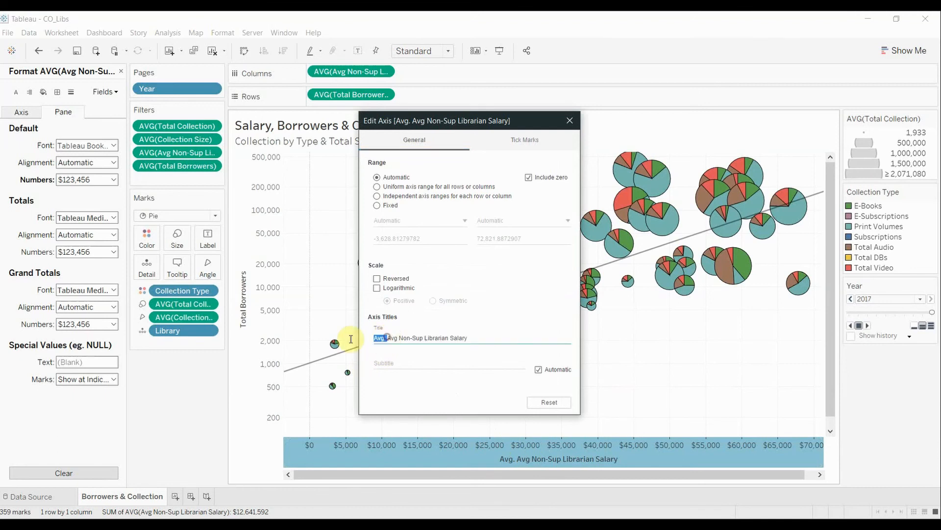
{"action": "key", "text": "BackSpace"}
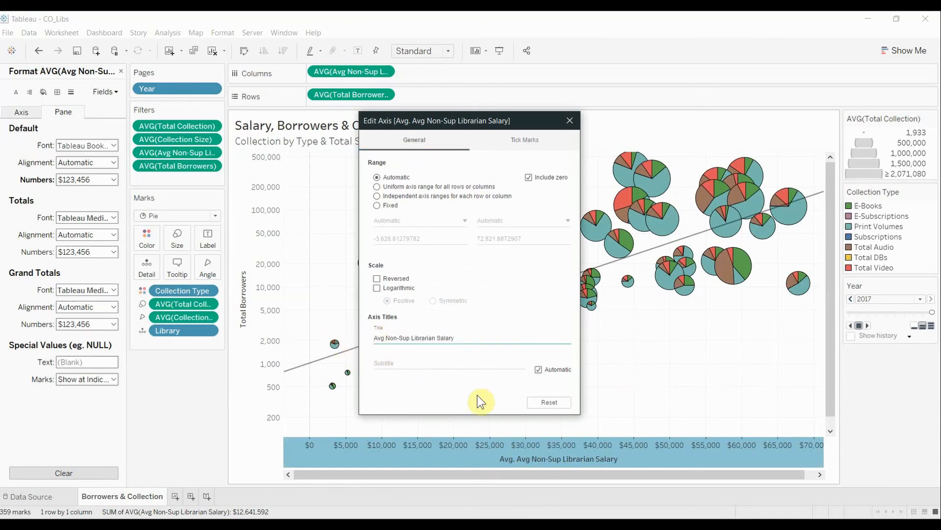
{"action": "left_click", "coordinate": [570, 120]}
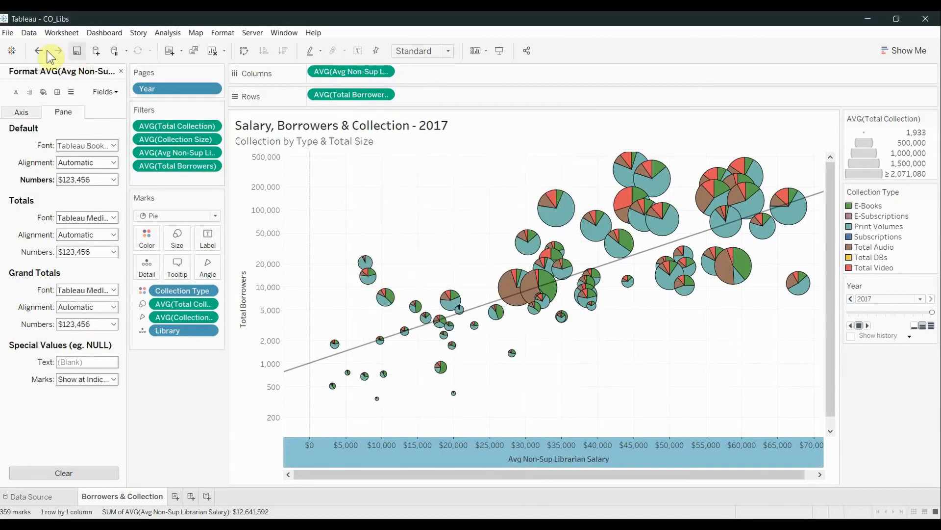
{"action": "left_click", "coordinate": [7, 32]}
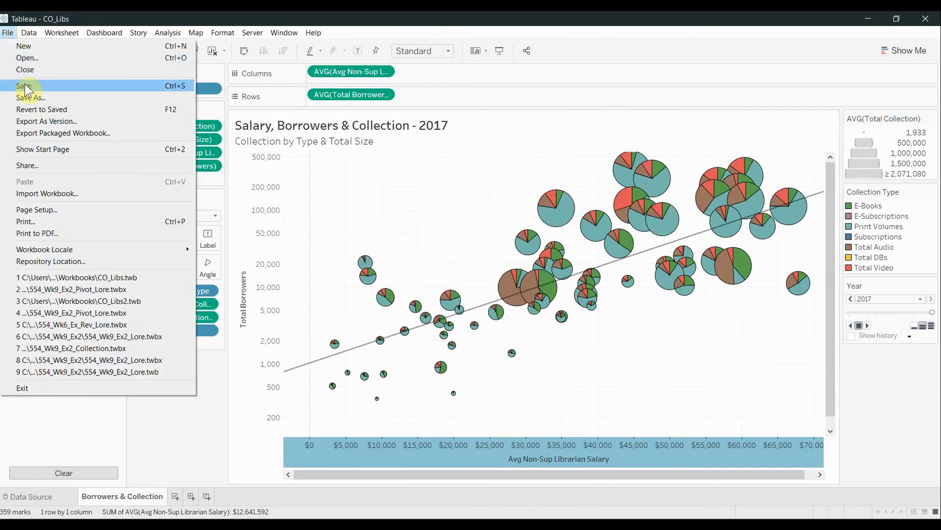
{"action": "left_click", "coordinate": [25, 87]}
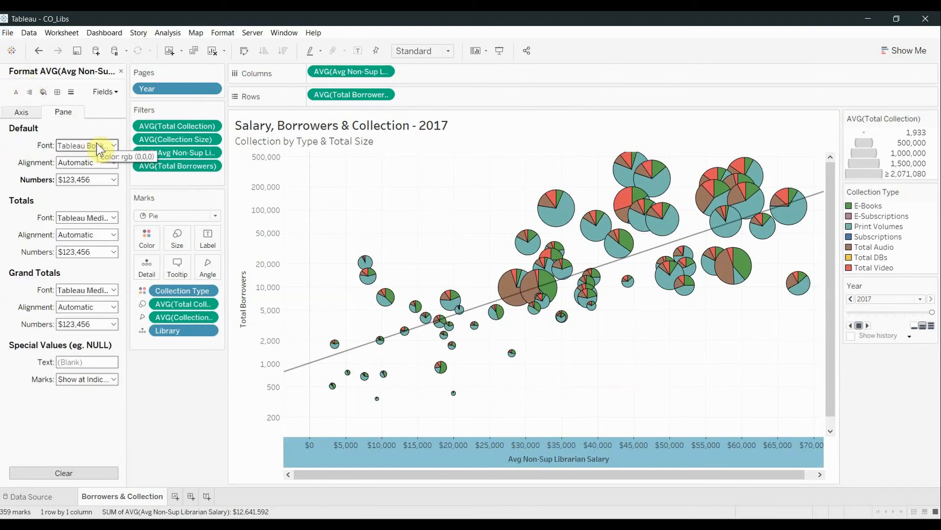